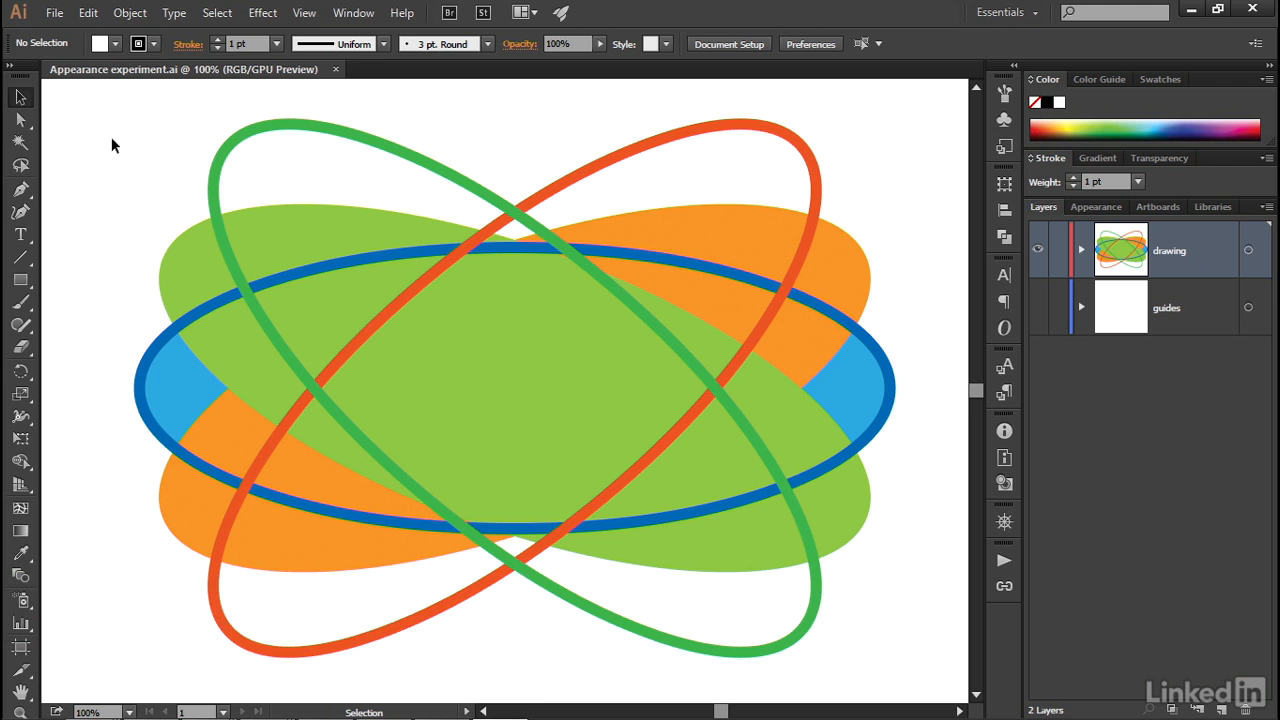
# Examine the artwork's underlying paths in Outline mode and return to the color preview
pyautogui.click(304, 13)
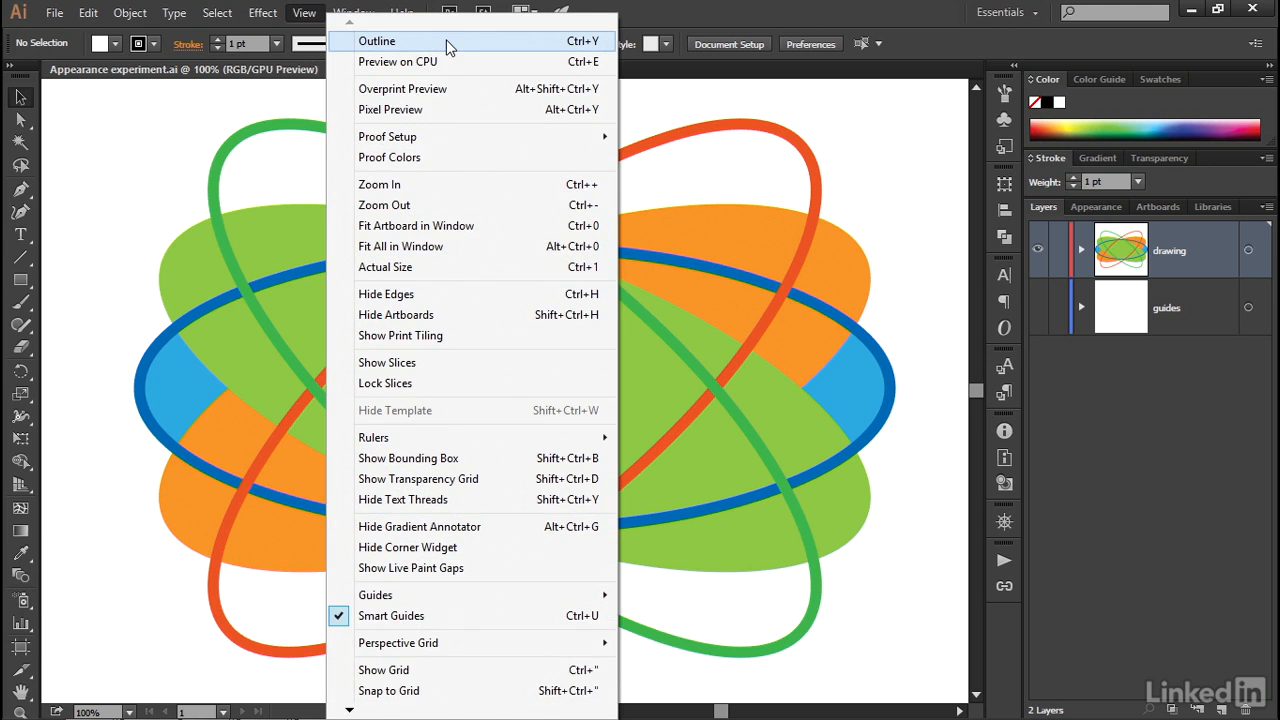
pyautogui.click(560, 42)
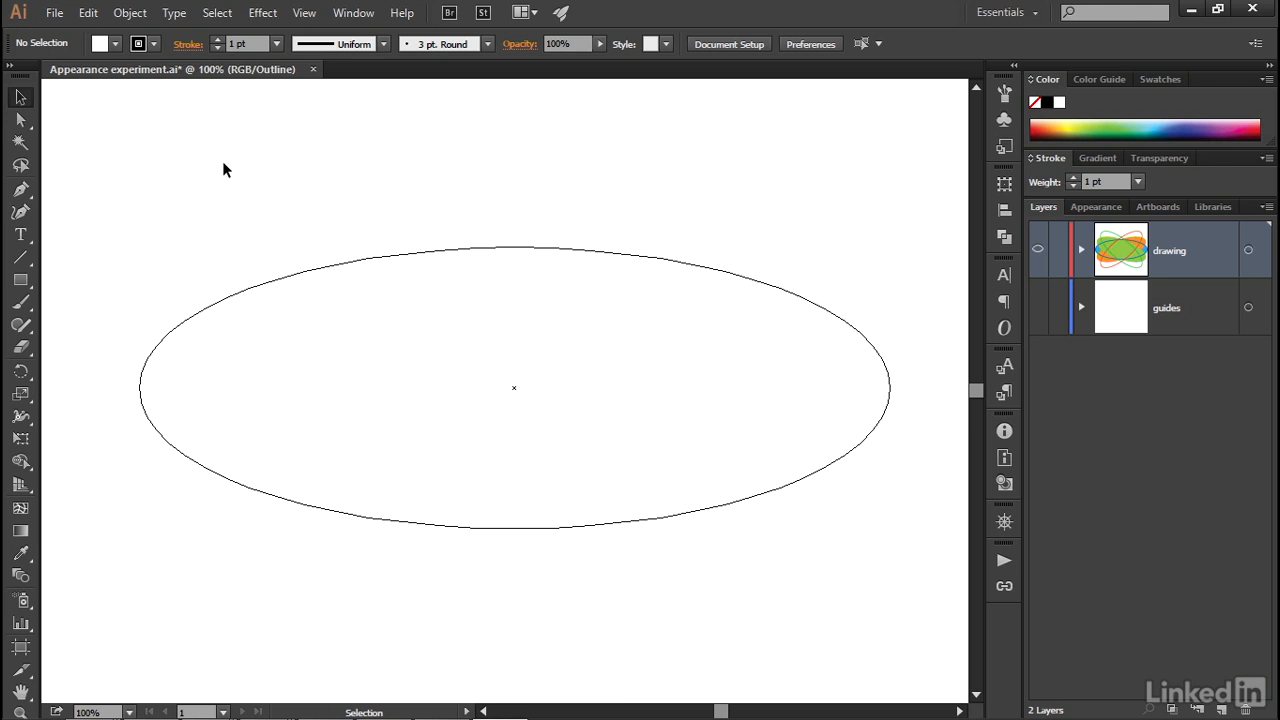
pyautogui.hotkey('ctrl', 'y')
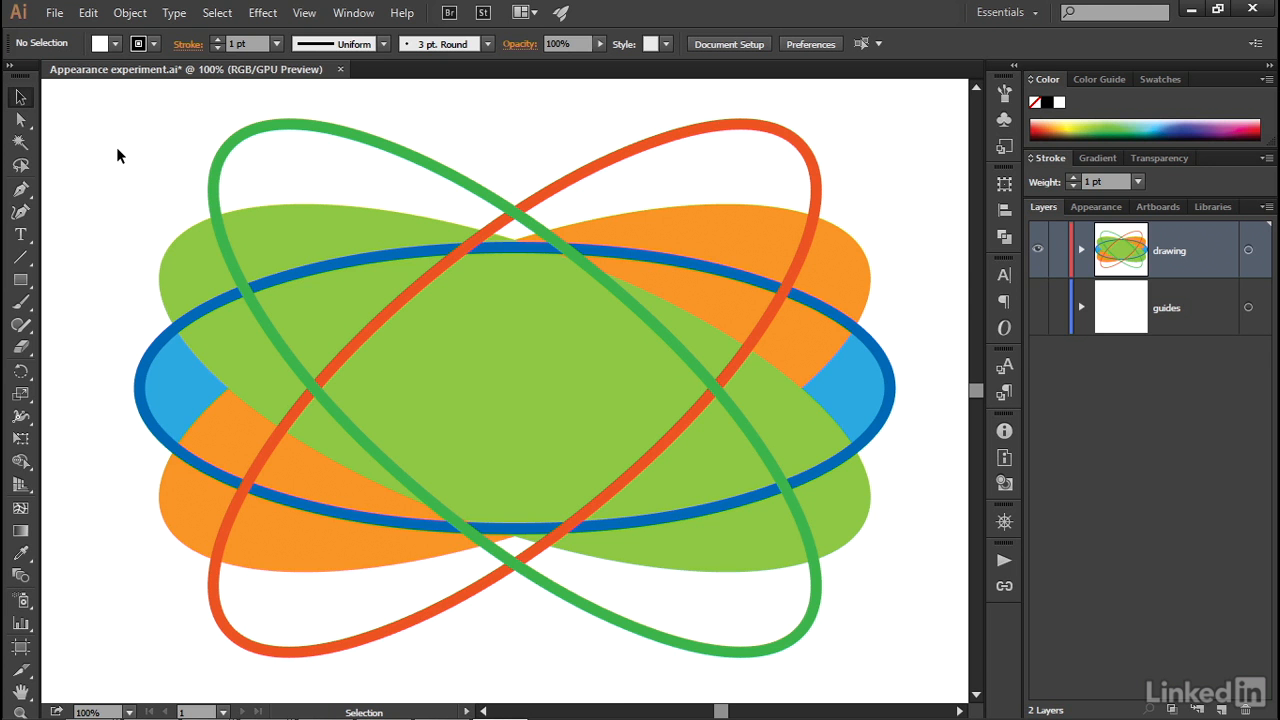
# Create a new document from the template "RGB with center guides.ait"
pyautogui.click(53, 14)
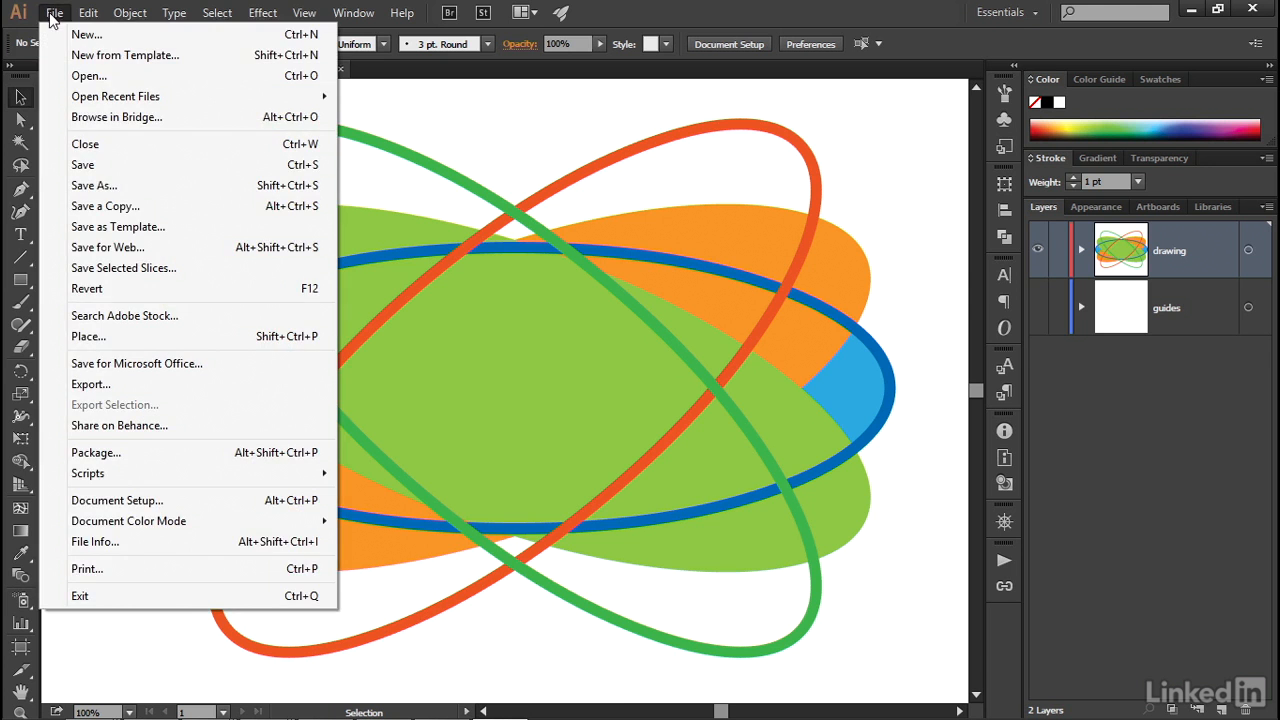
pyautogui.click(195, 57)
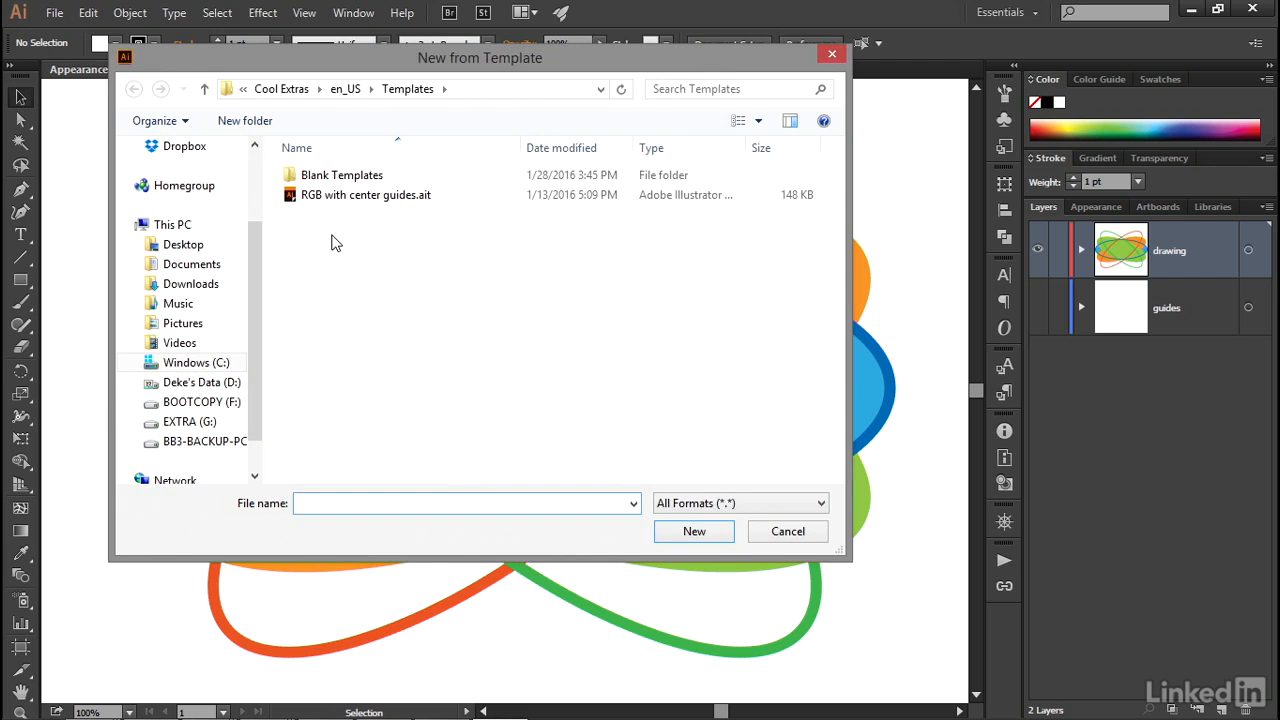
pyautogui.click(310, 204)
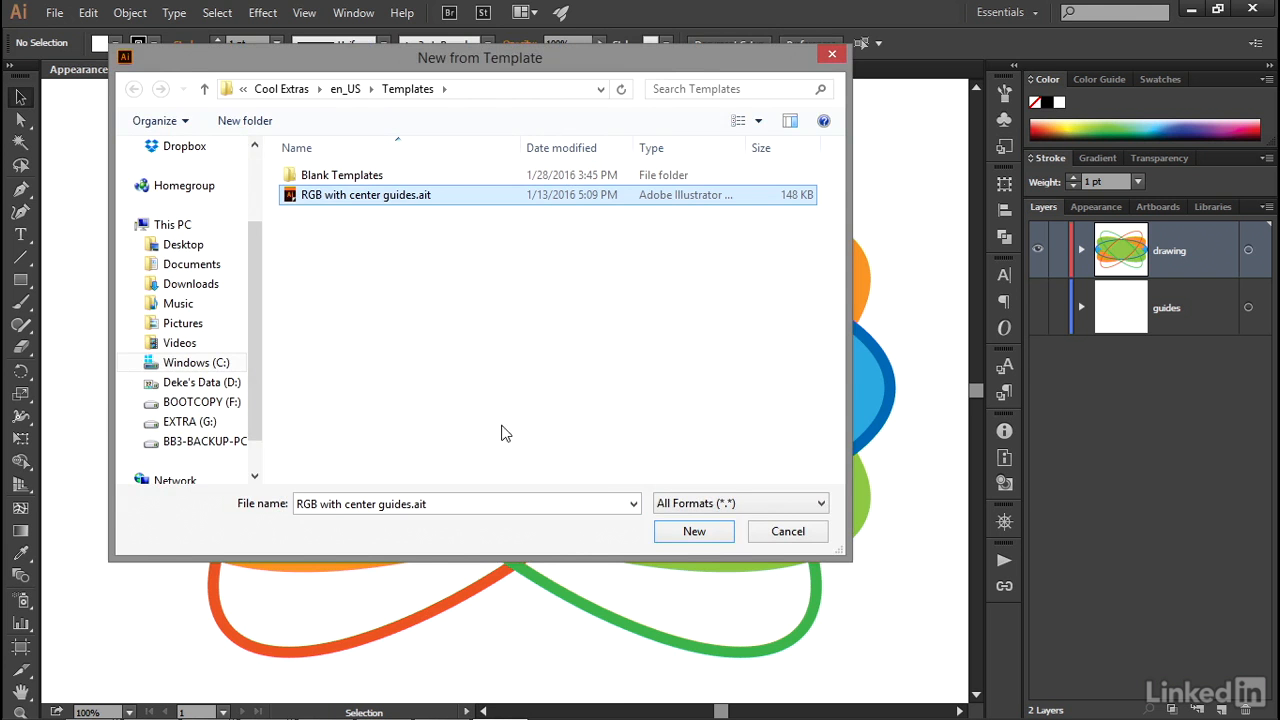
pyautogui.click(722, 540)
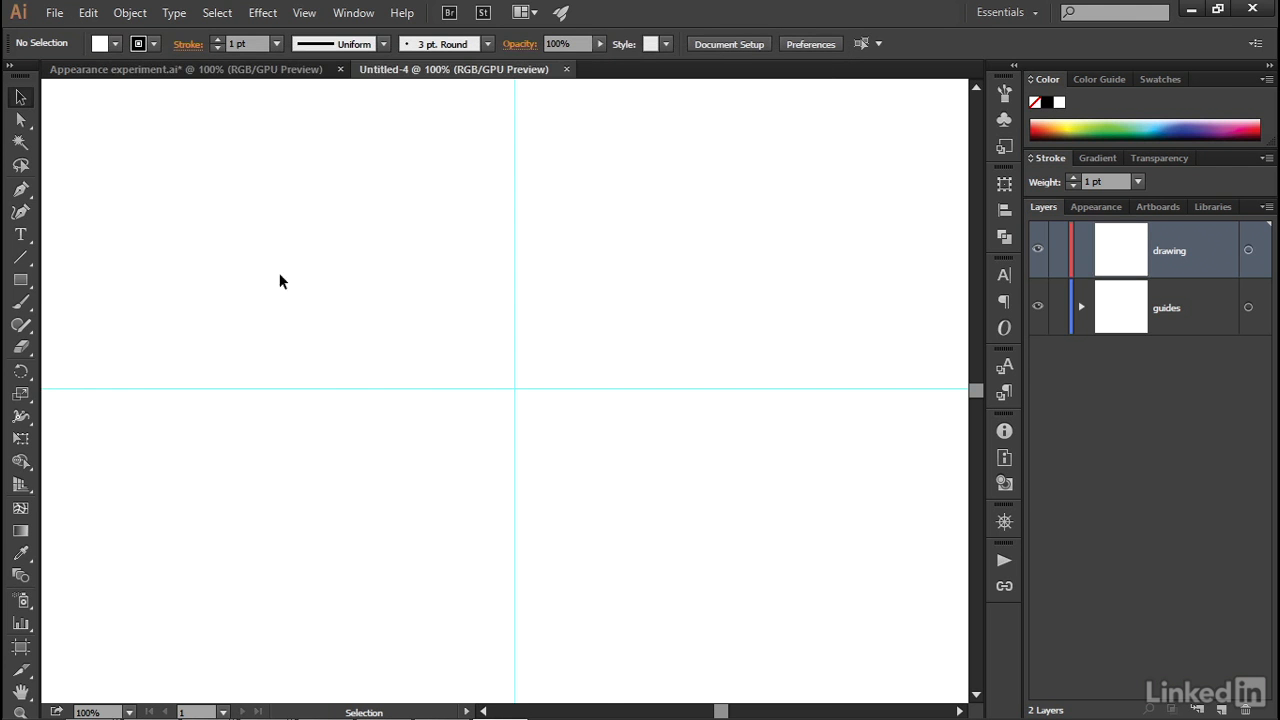
# Draw an ellipse 800 pt wide and 300 pt high, centered on the intersection of the two guides
pyautogui.moveTo(27, 289); pyautogui.dragTo(144, 324)
pyautogui.press('alt')
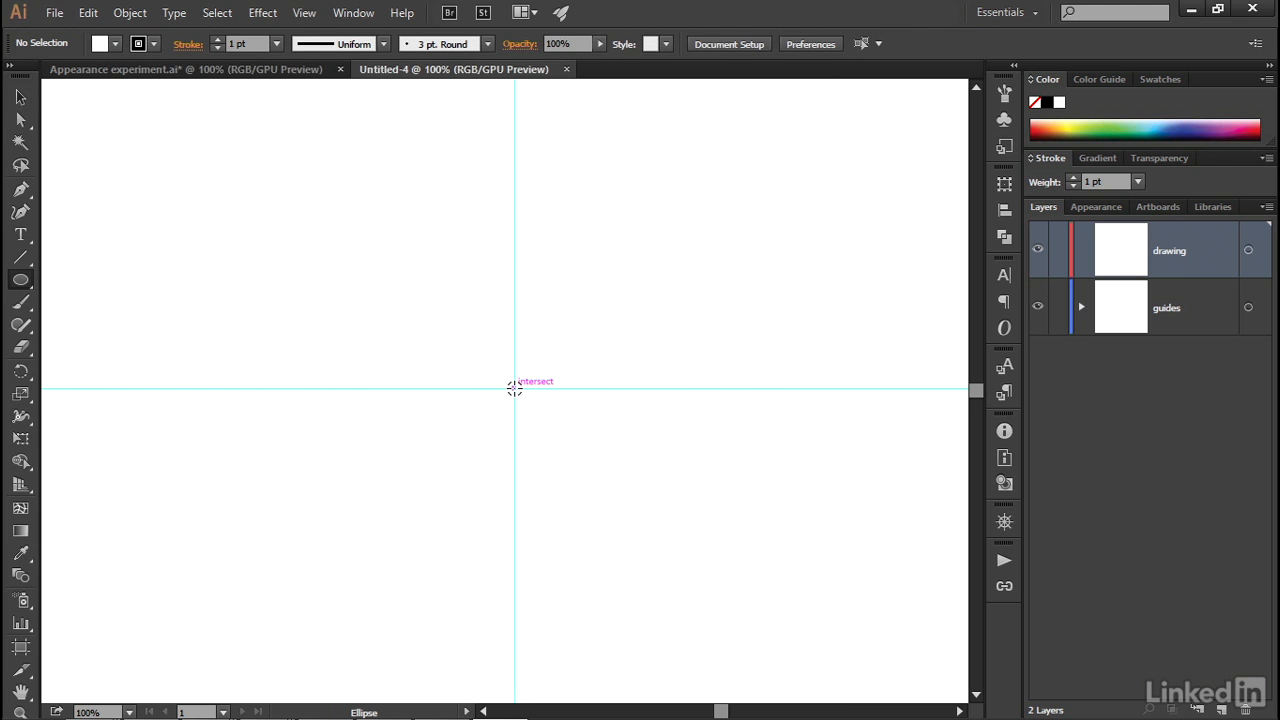
pyautogui.keyDown('alt'); pyautogui.click(514, 388); pyautogui.keyUp('alt')
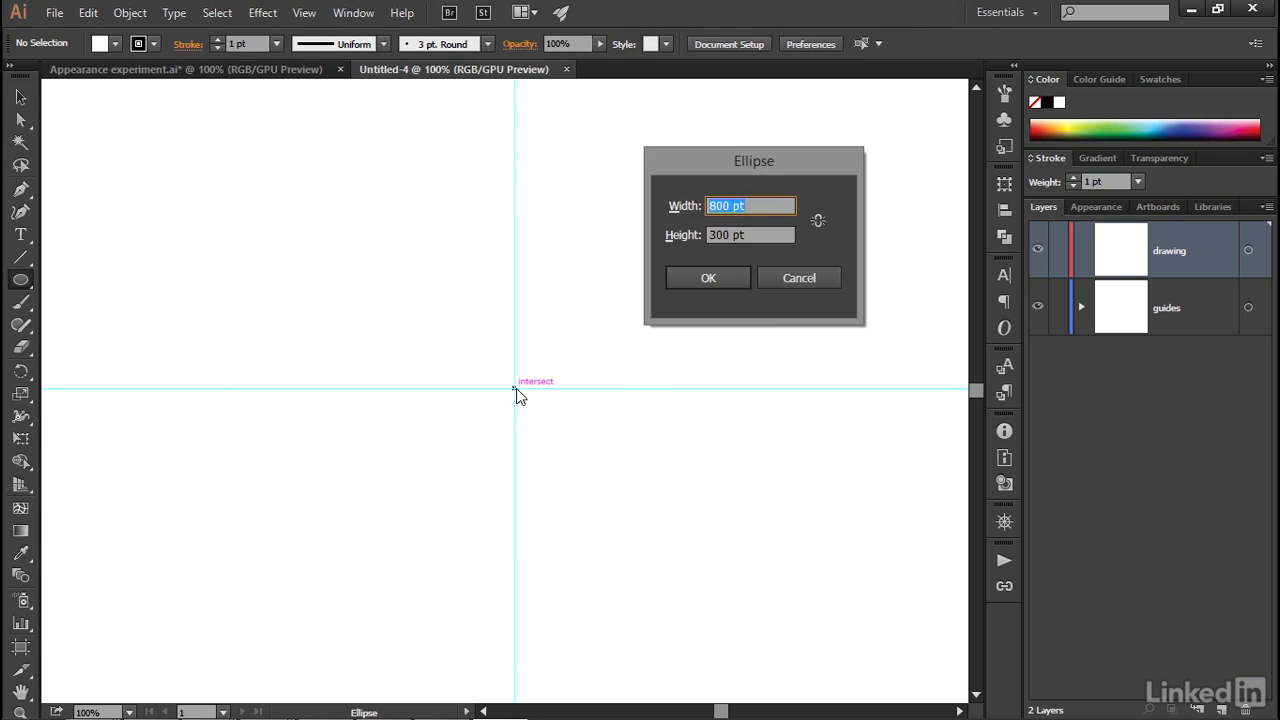
pyautogui.click(752, 207)
pyautogui.press('Tab')
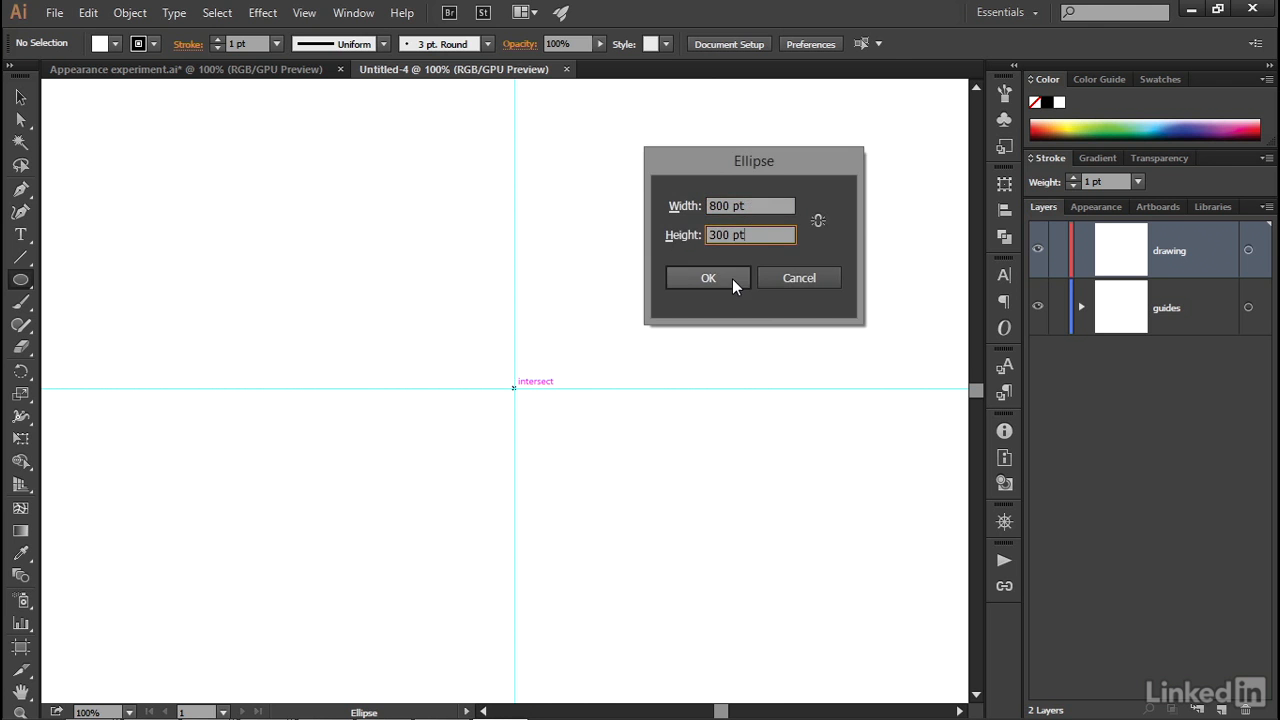
pyautogui.click(733, 280)
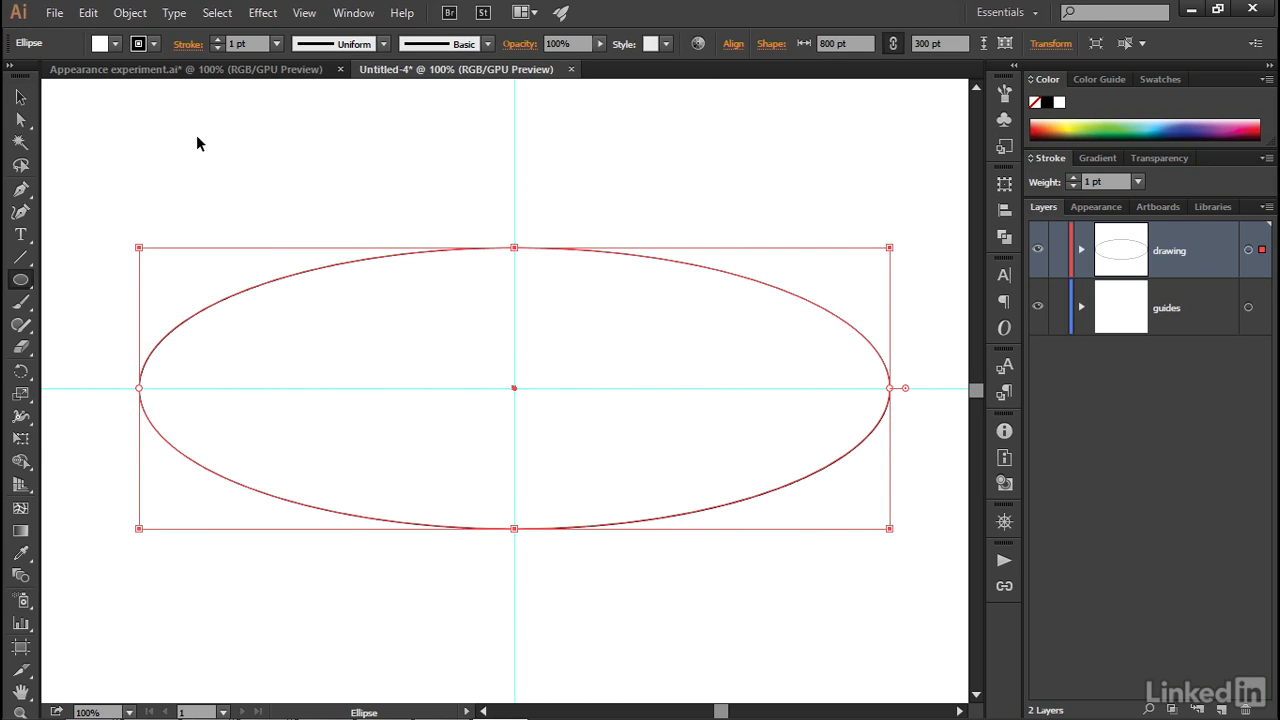
# Give the ellipse a 12 pt stroke in medium blue
pyautogui.press('v')
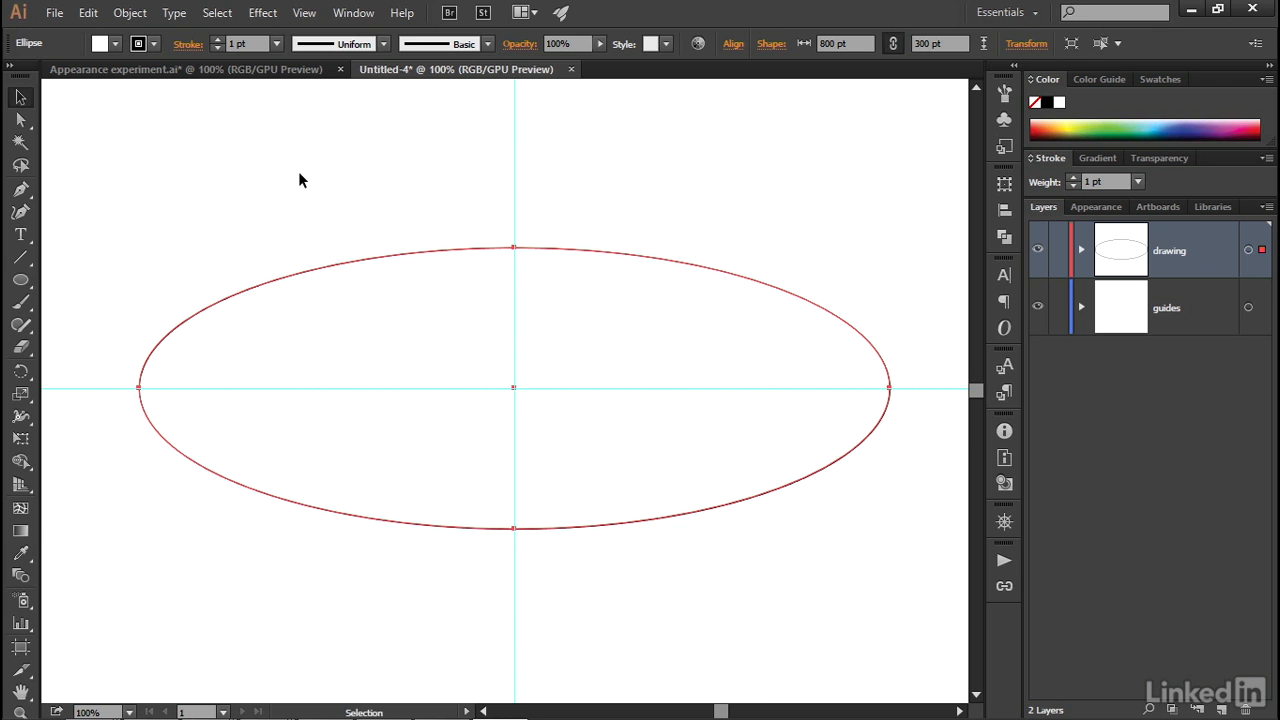
pyautogui.moveTo(258, 44); pyautogui.dragTo(212, 60)
pyautogui.write('12')
pyautogui.press('Return')
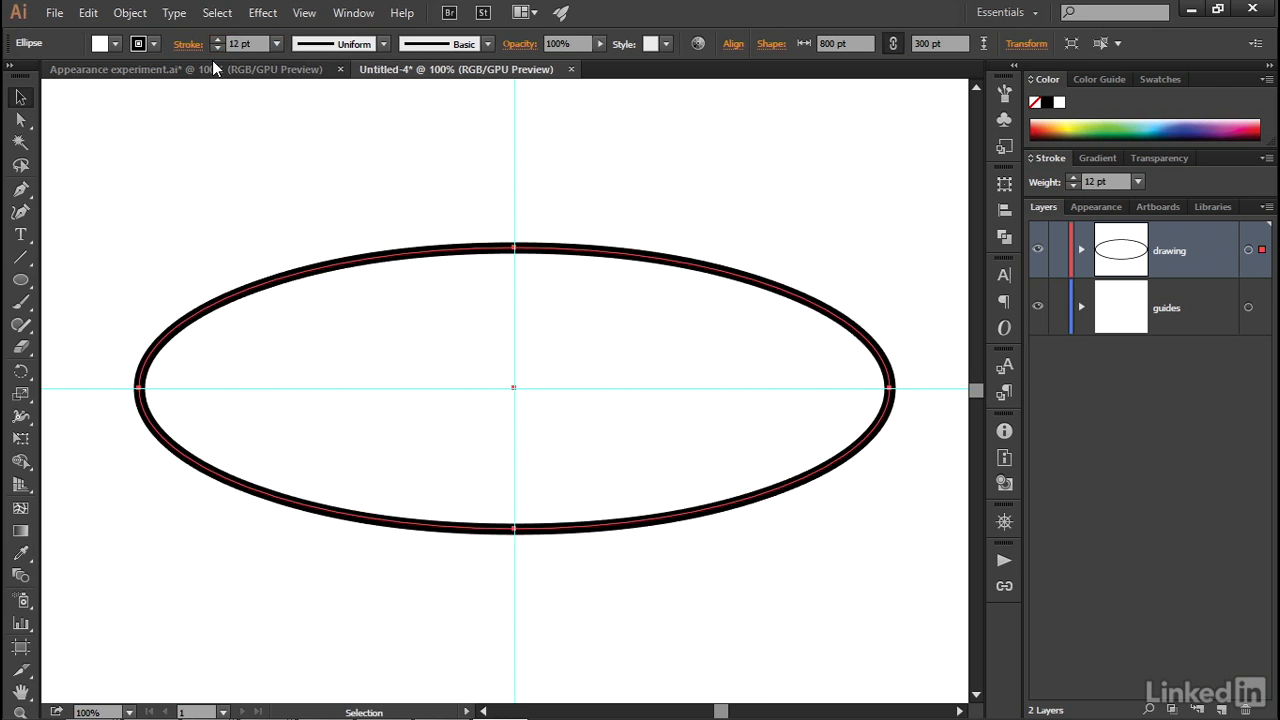
pyautogui.click(153, 44)
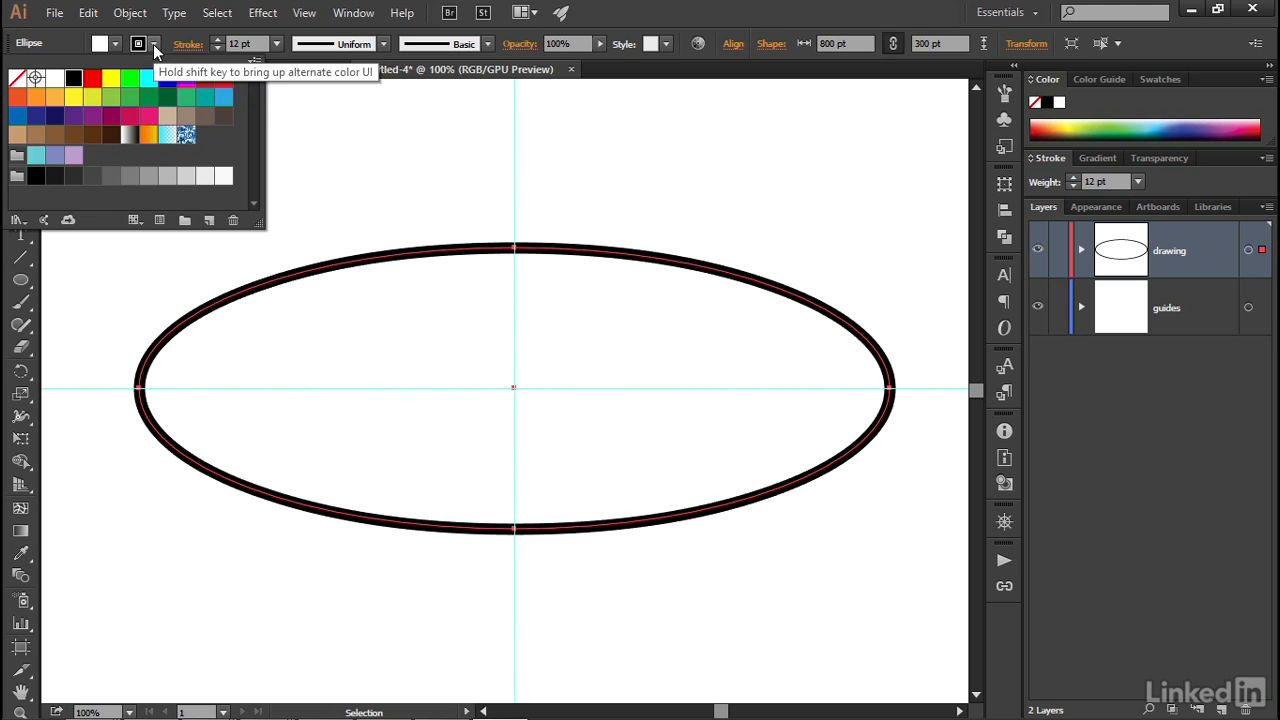
pyautogui.click(16, 116)
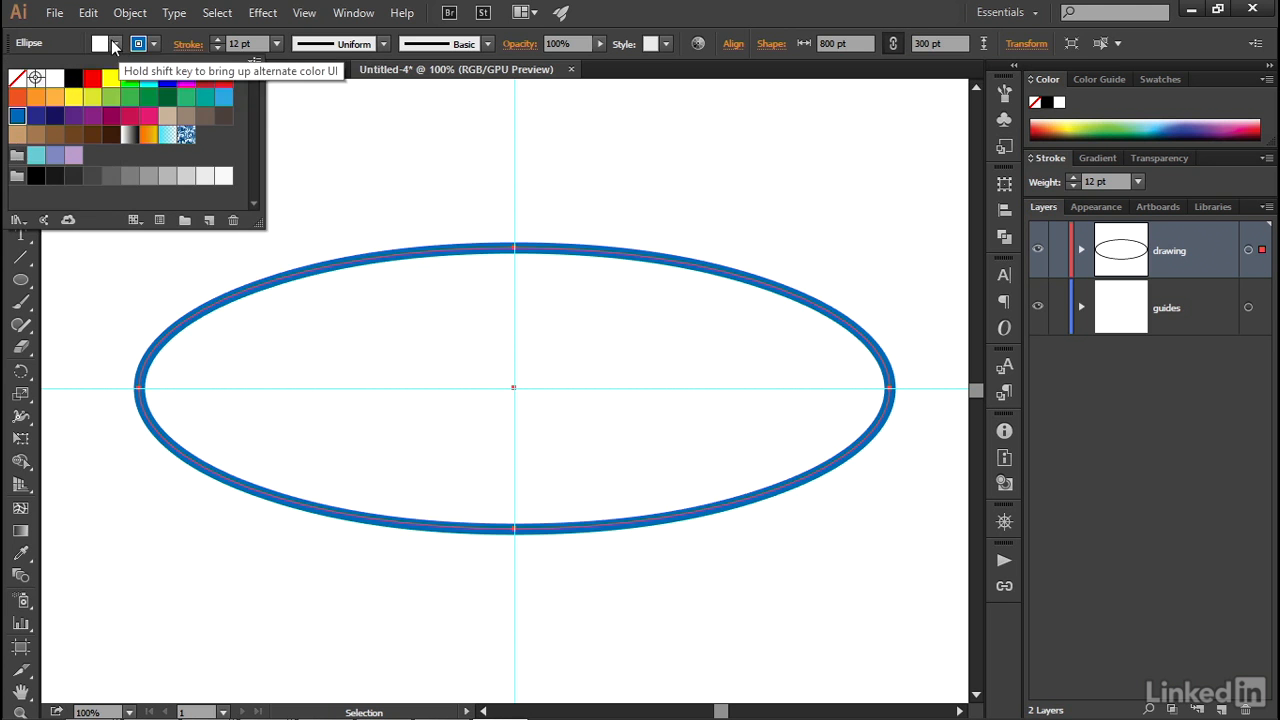
# Fill the ellipse with light blue
pyautogui.click(113, 43)
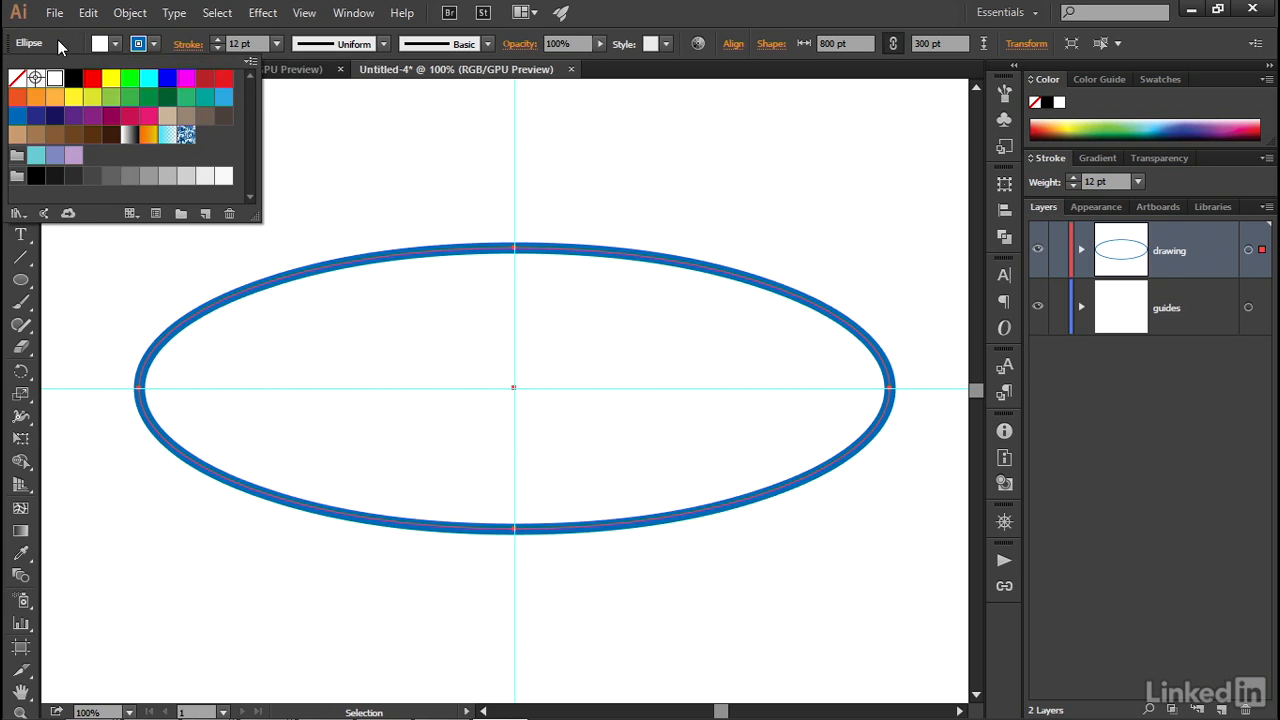
pyautogui.click(224, 104)
pyautogui.press('Escape')
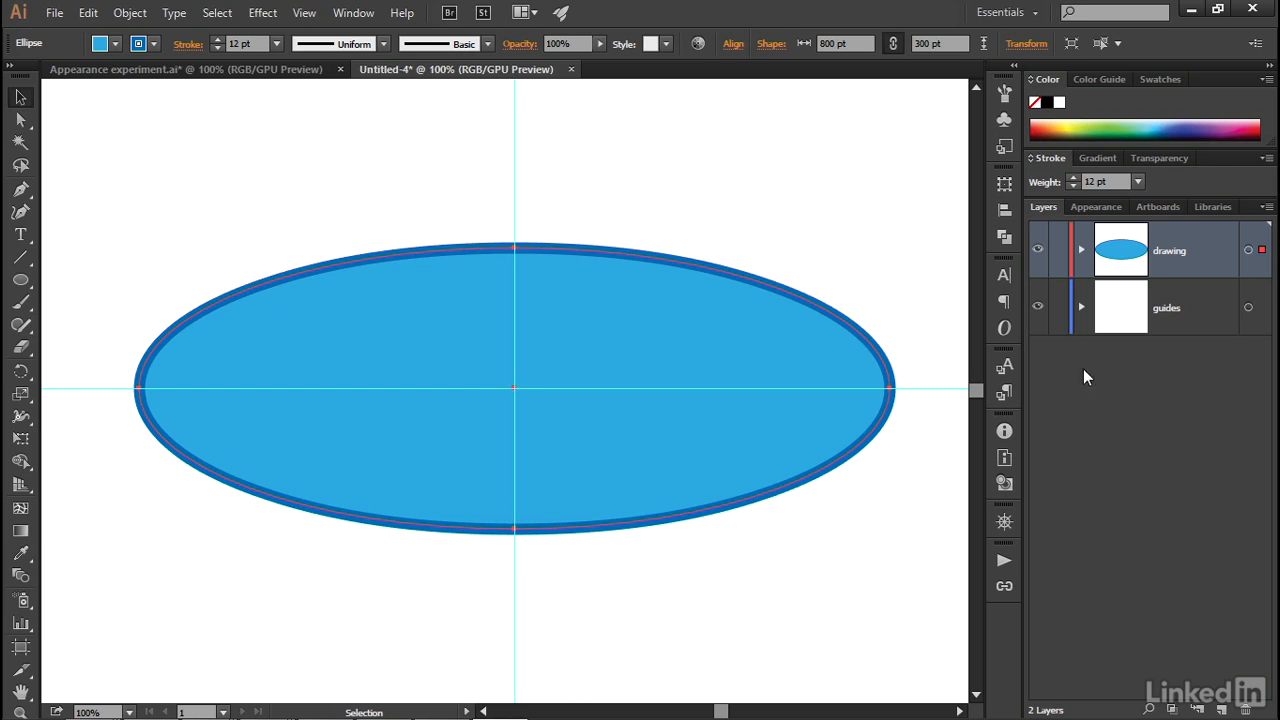
# Hide the guides layer and display the ellipse's Appearance attributes
pyautogui.click(1038, 309)
pyautogui.click(353, 12)
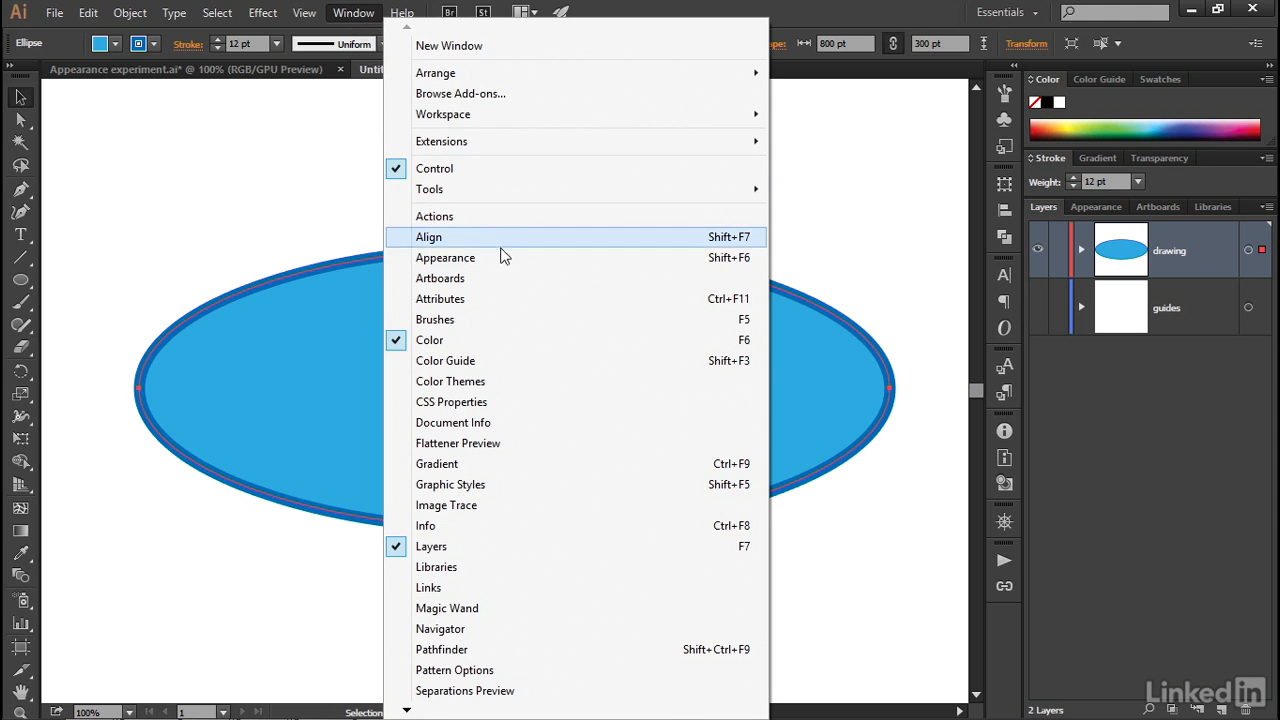
pyautogui.click(505, 259)
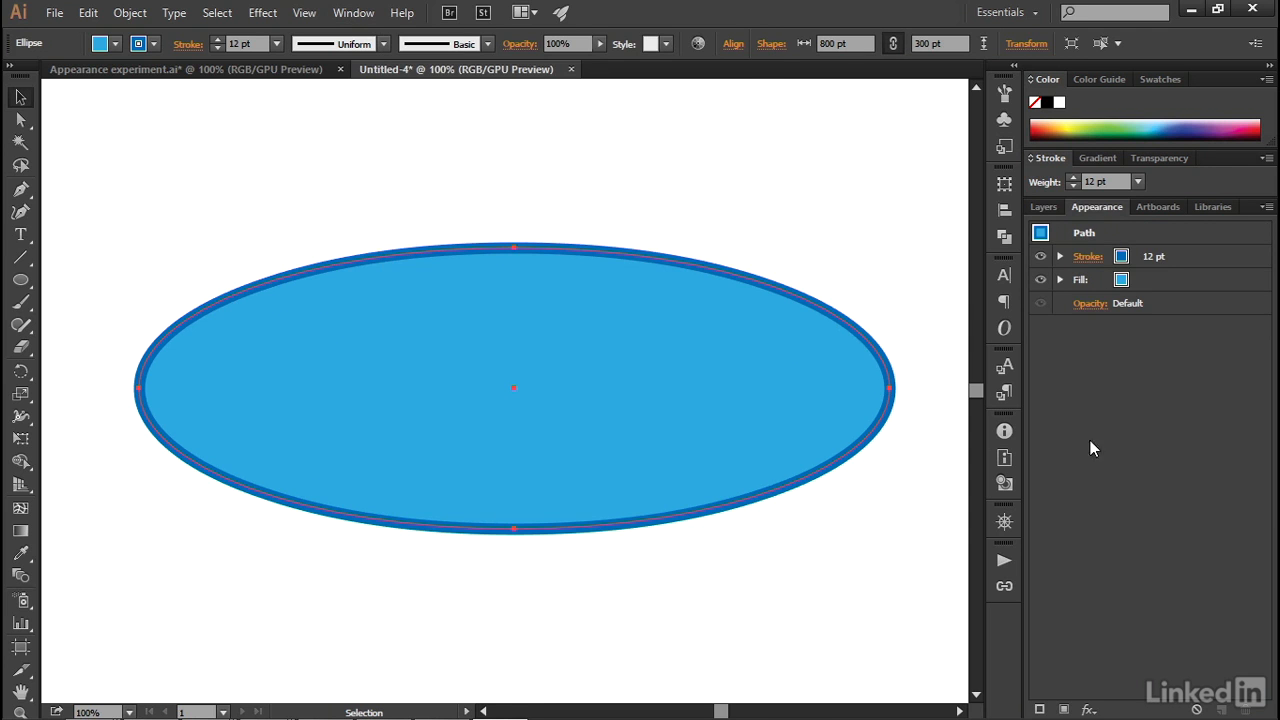
# Add a second fill to the ellipse above the blue stroke and color it light orange
pyautogui.click(1064, 710)
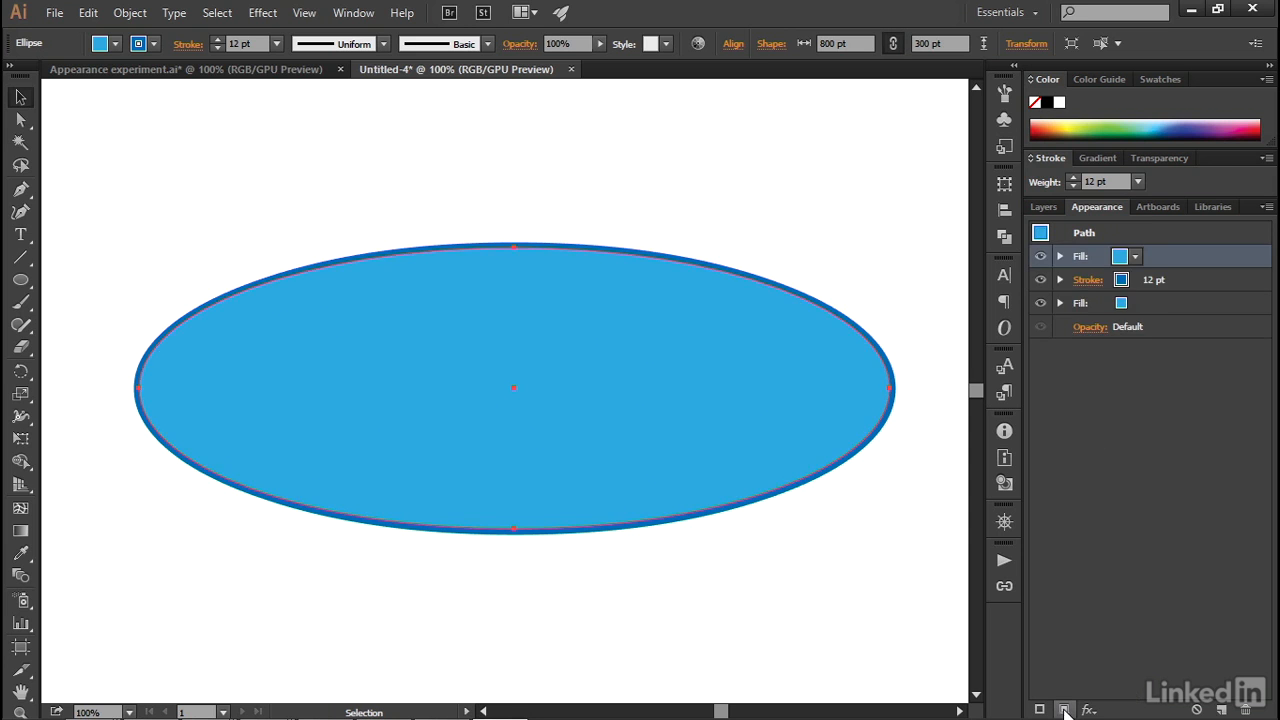
pyautogui.click(1136, 257)
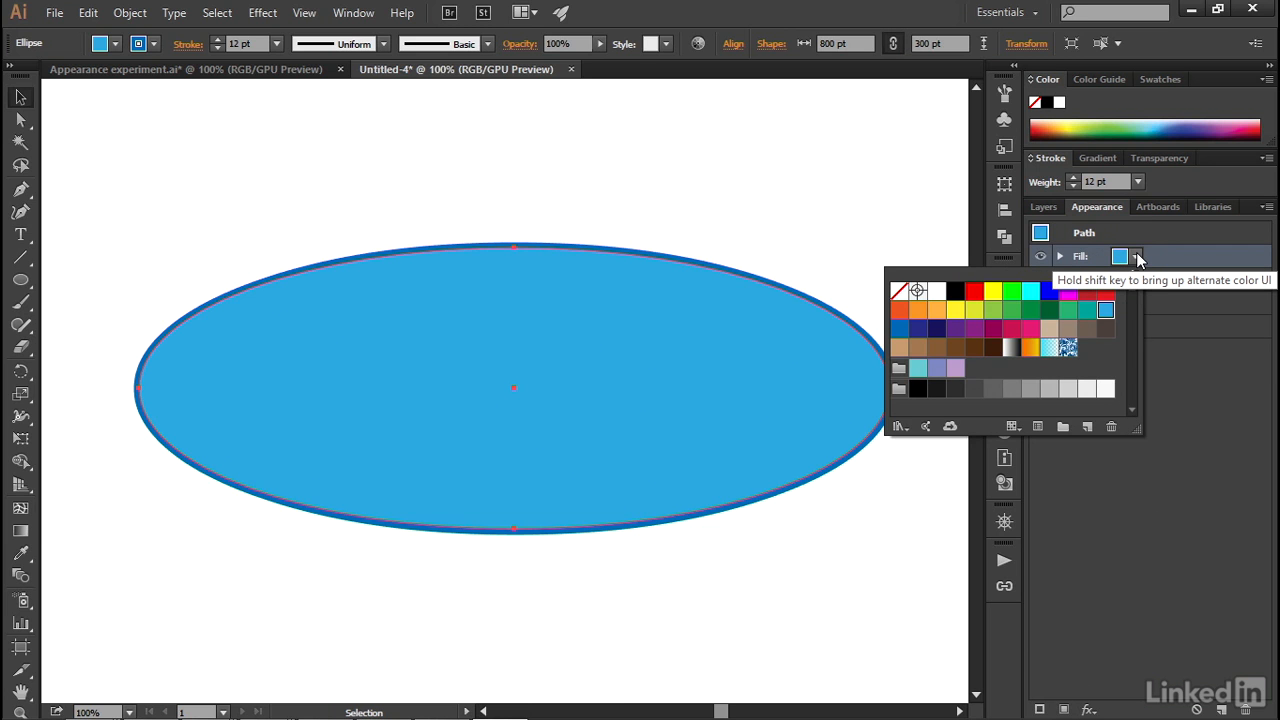
pyautogui.click(935, 312)
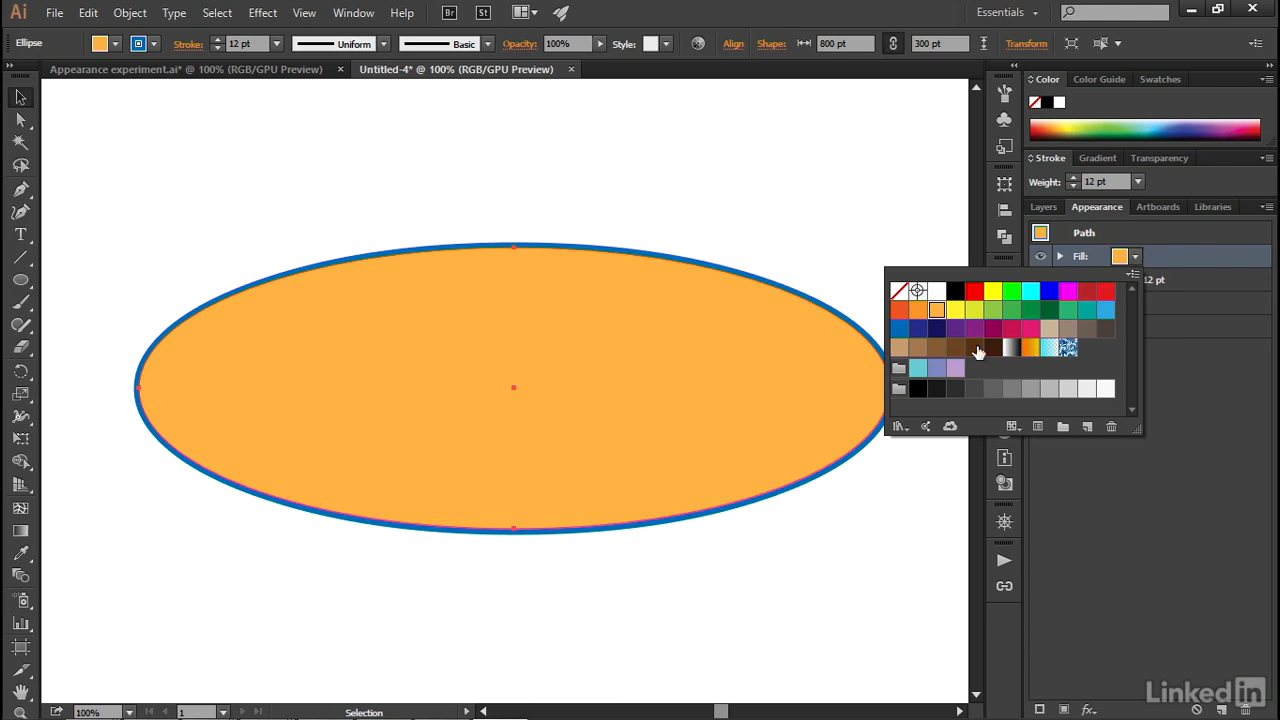
pyautogui.click(1186, 344)
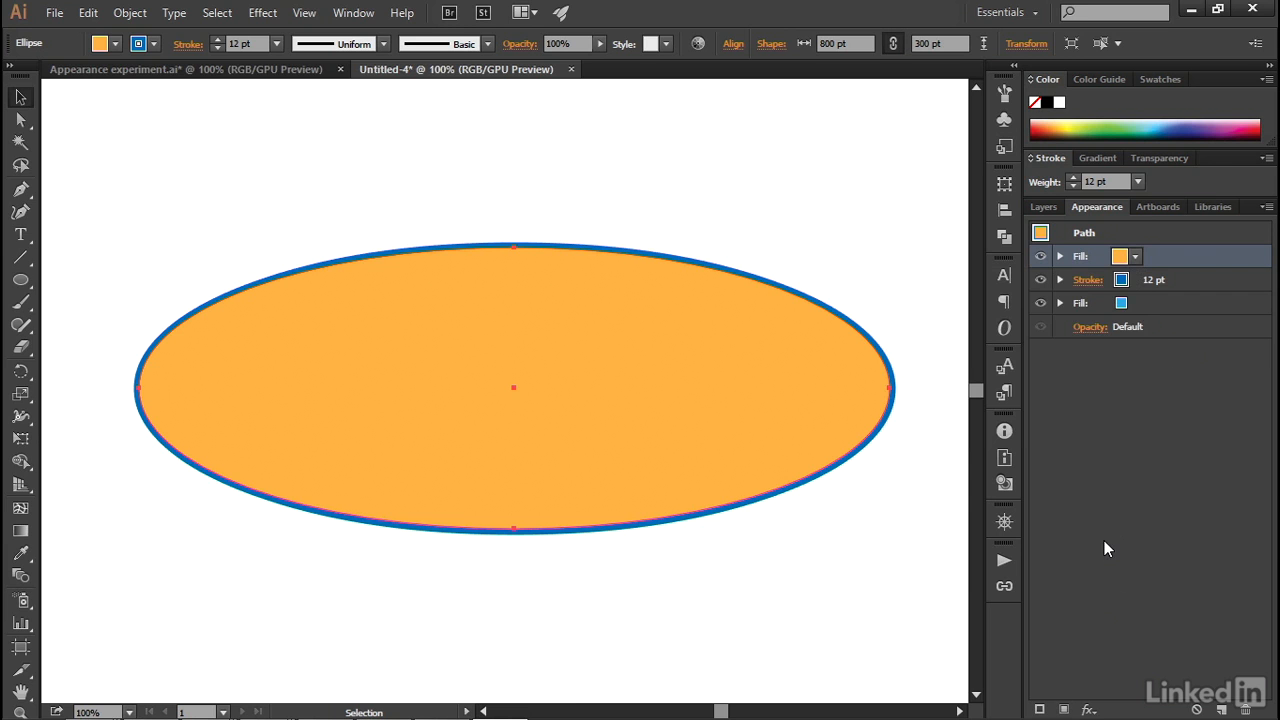
# Add a third fill to the ellipse above the orange one and color it green
pyautogui.hotkey('ctrl', '/')
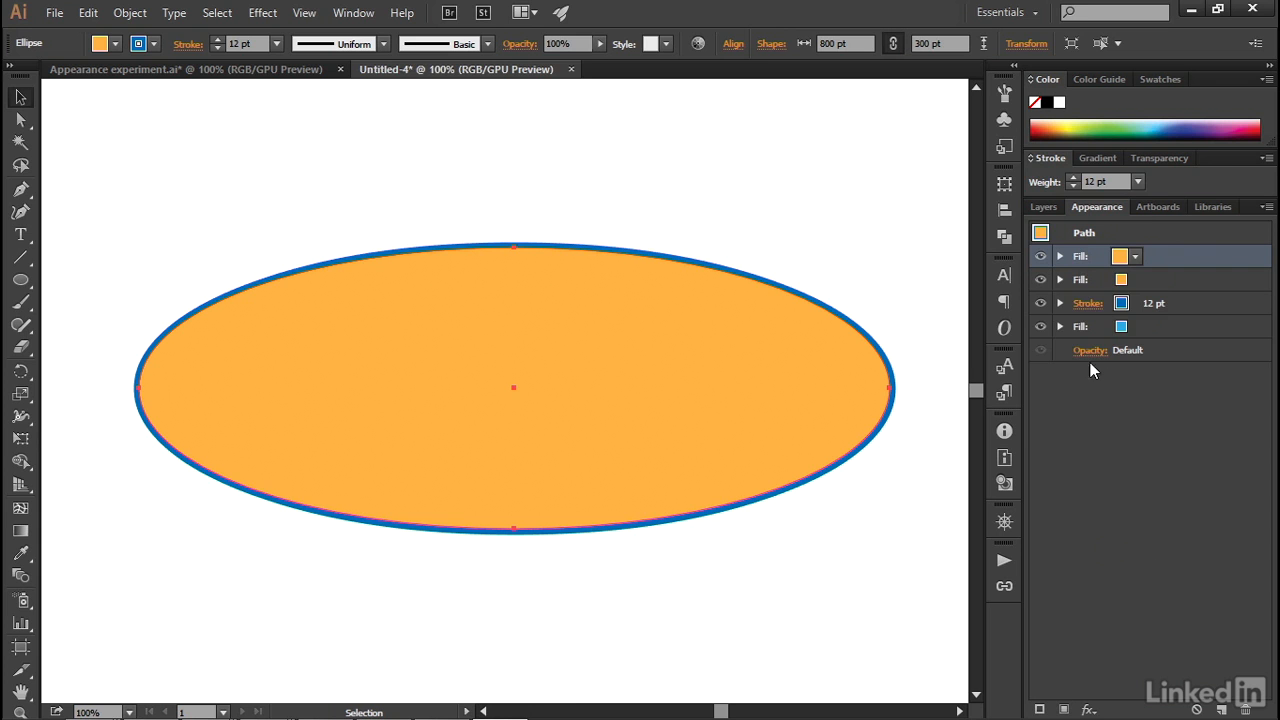
pyautogui.click(1136, 257)
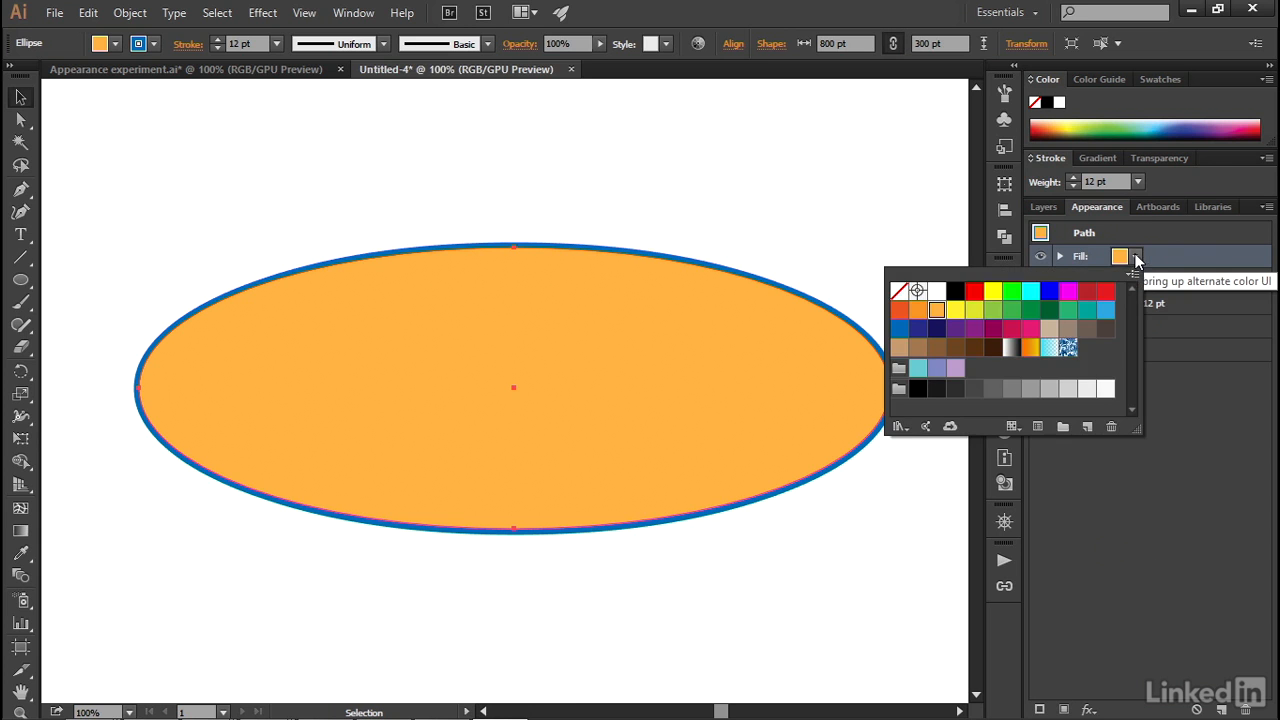
pyautogui.click(1010, 316)
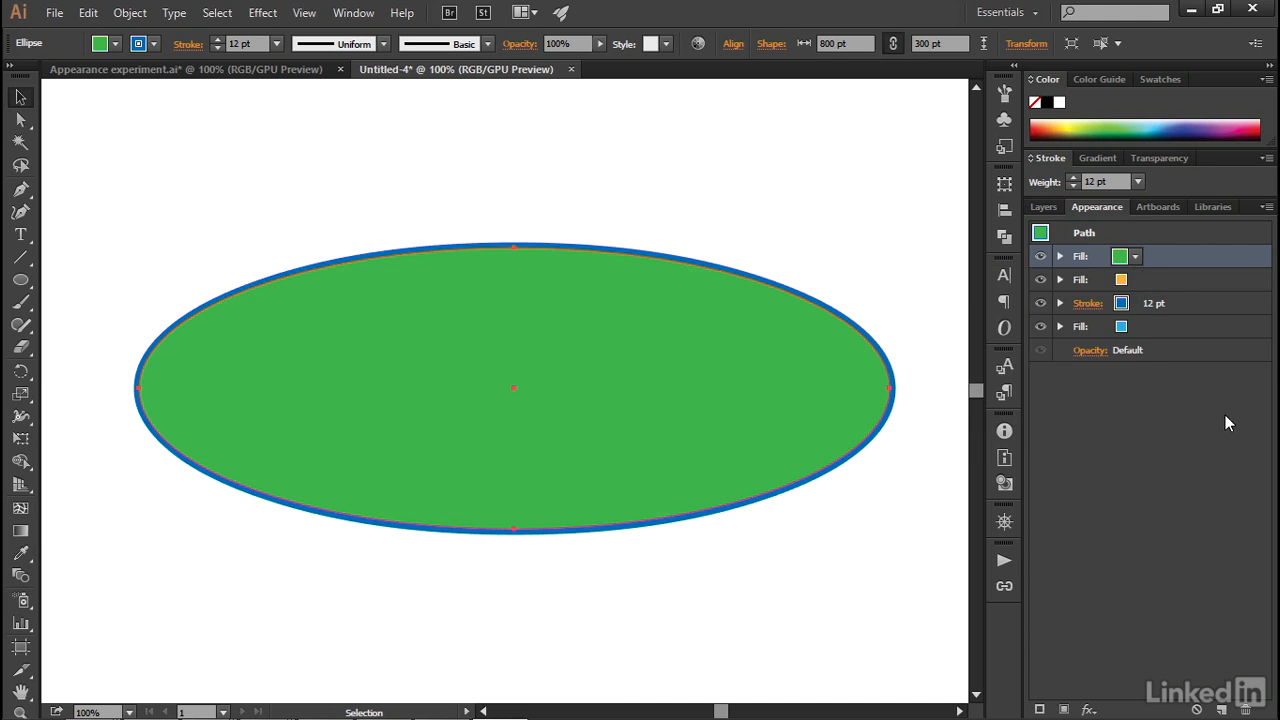
# Add a second 12 pt stroke on top of the ellipse's fills and color it red-orange (R=241 G=90 B=36)
pyautogui.click(1040, 709)
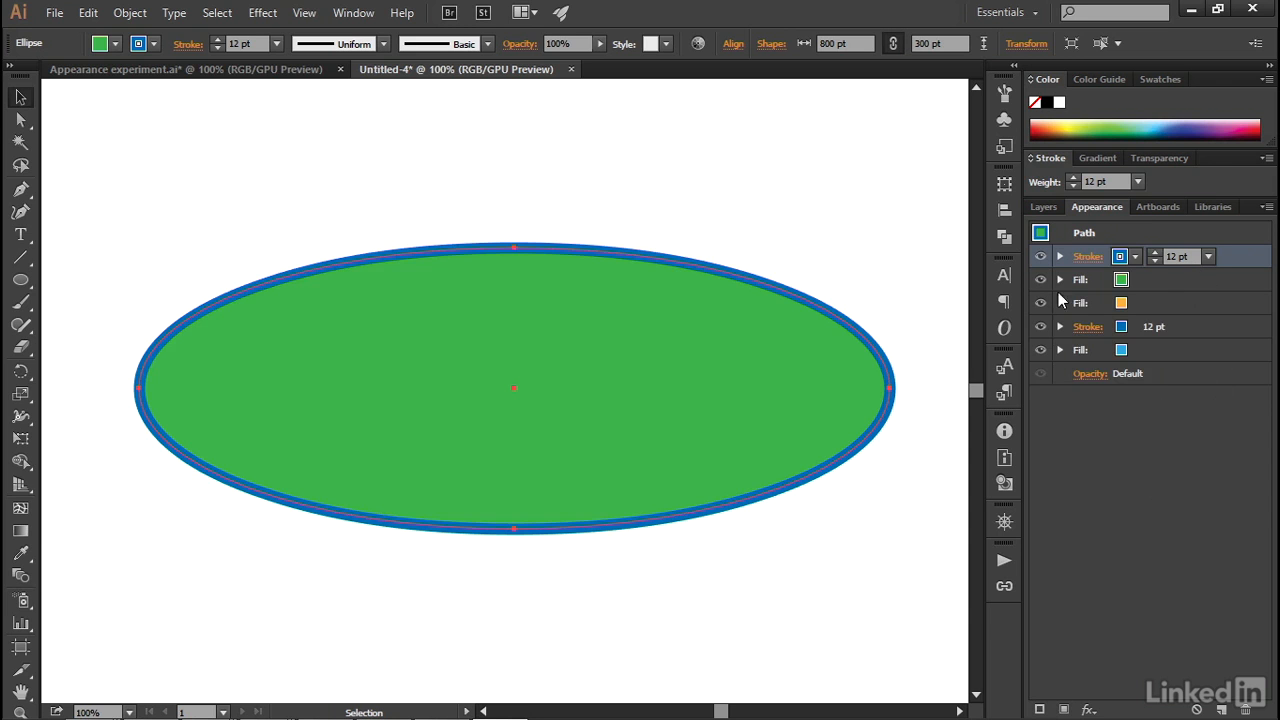
pyautogui.click(1134, 259)
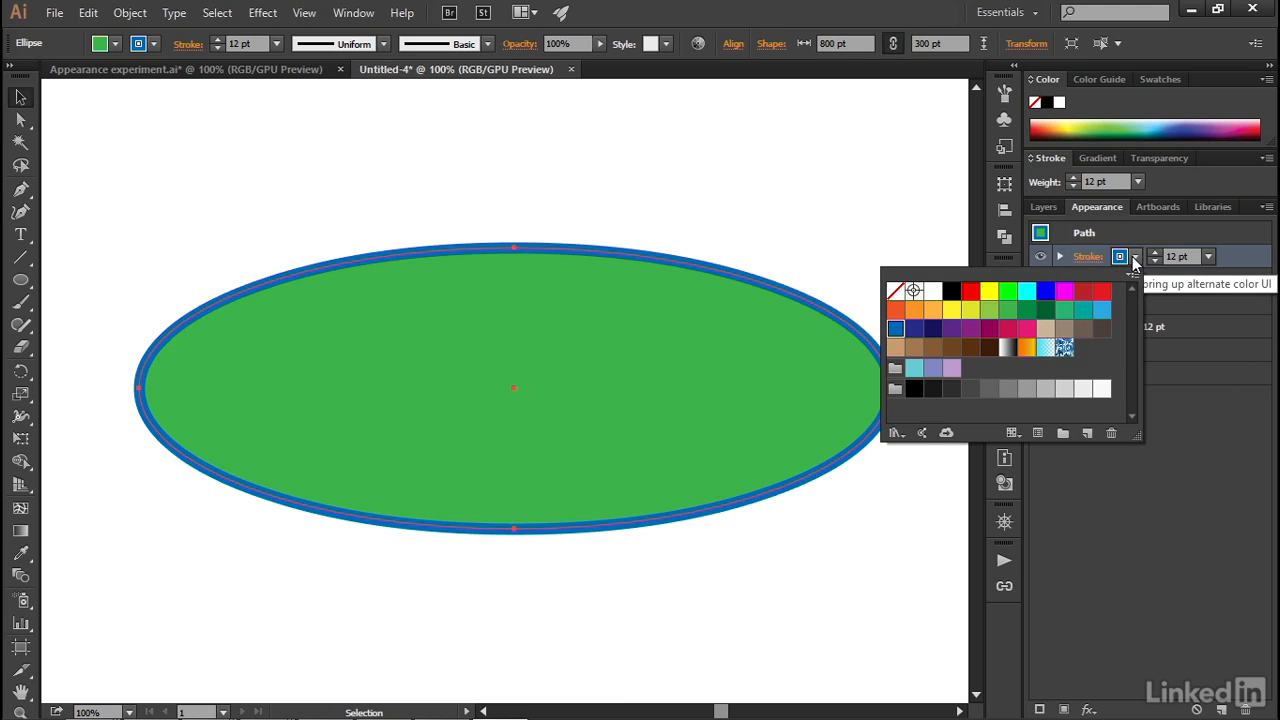
pyautogui.click(895, 312)
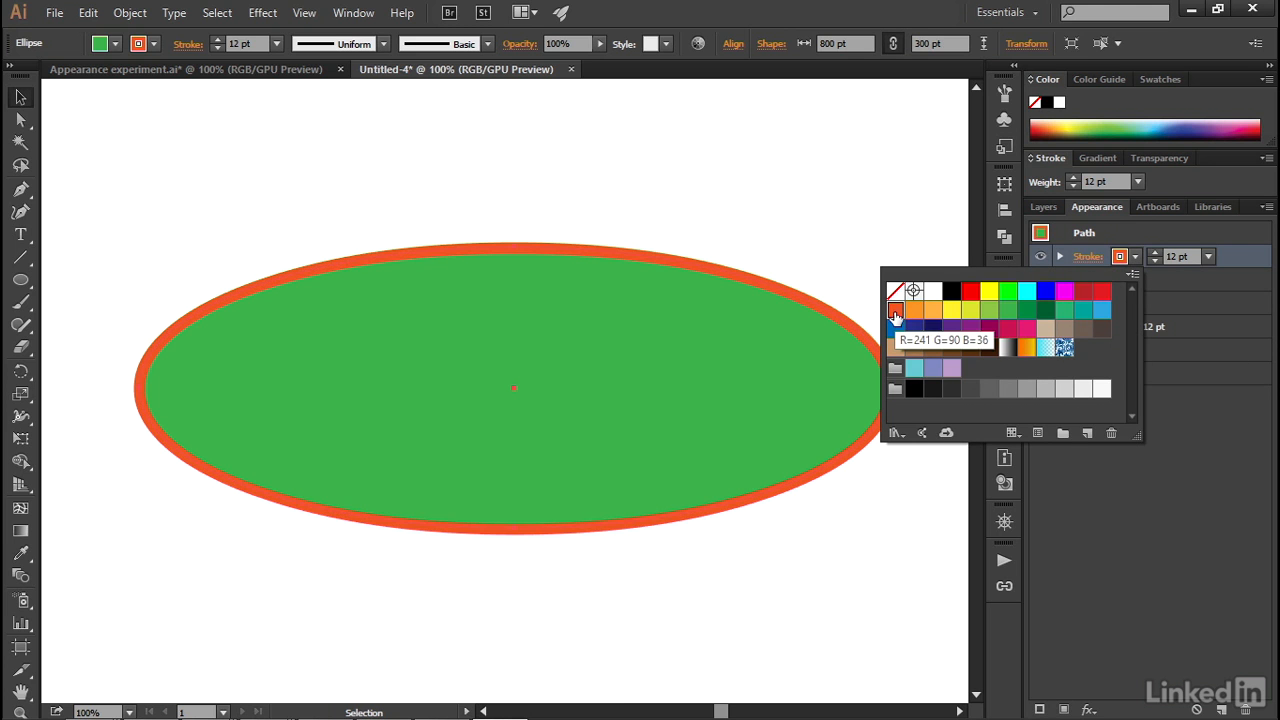
pyautogui.click(1200, 406)
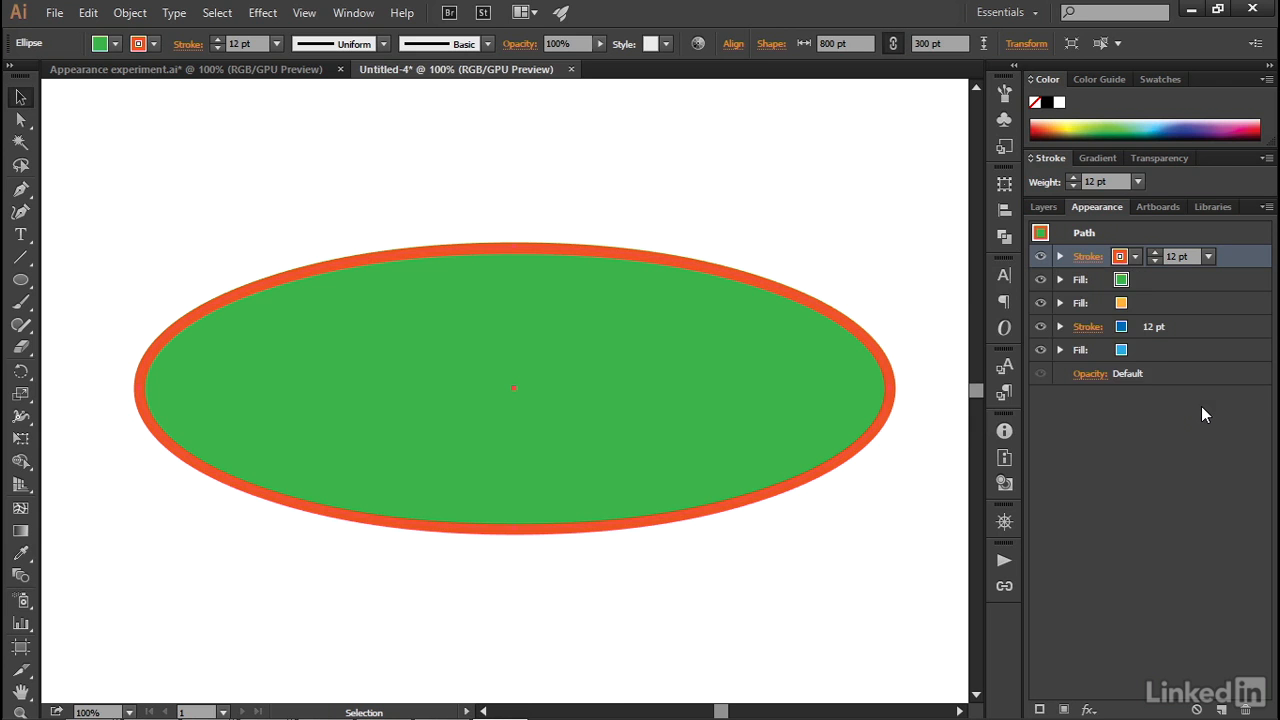
# Add a third 12 pt stroke in dark green (R=0 G=146 B=69) and move it directly above the blue stroke in the attribute stack
pyautogui.hotkey('ctrl', 'alt', '/')
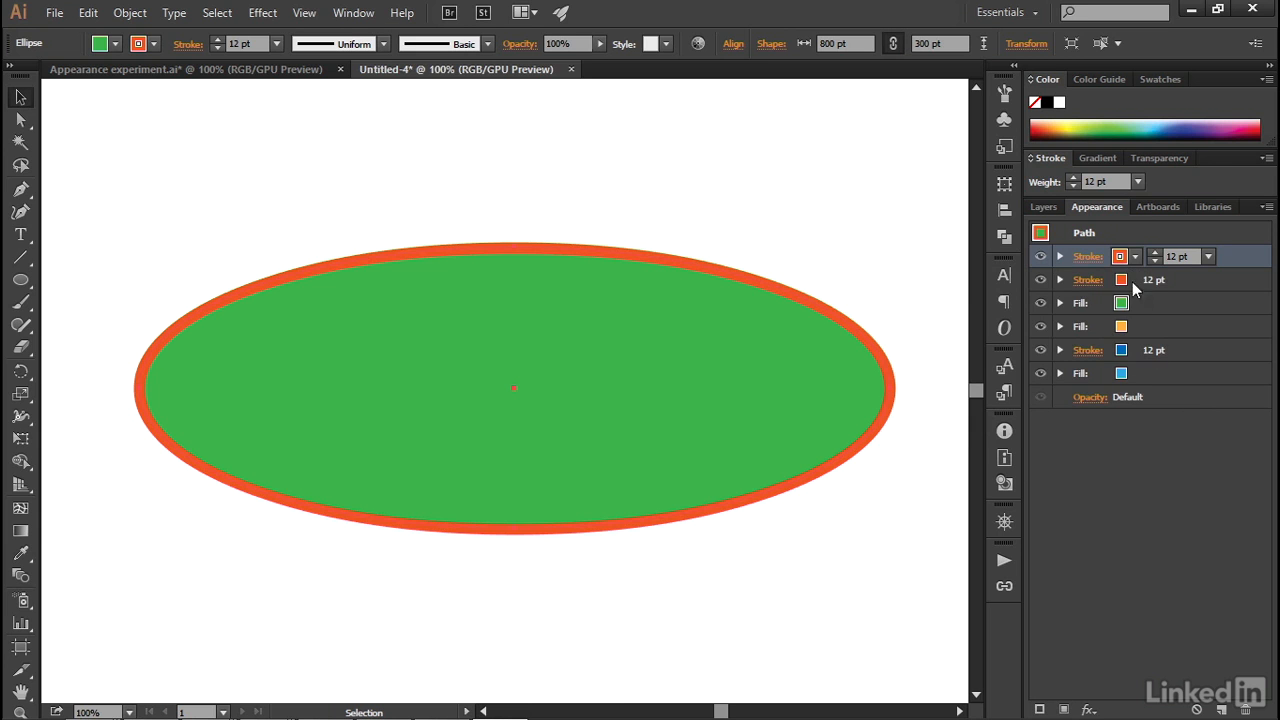
pyautogui.click(1135, 256)
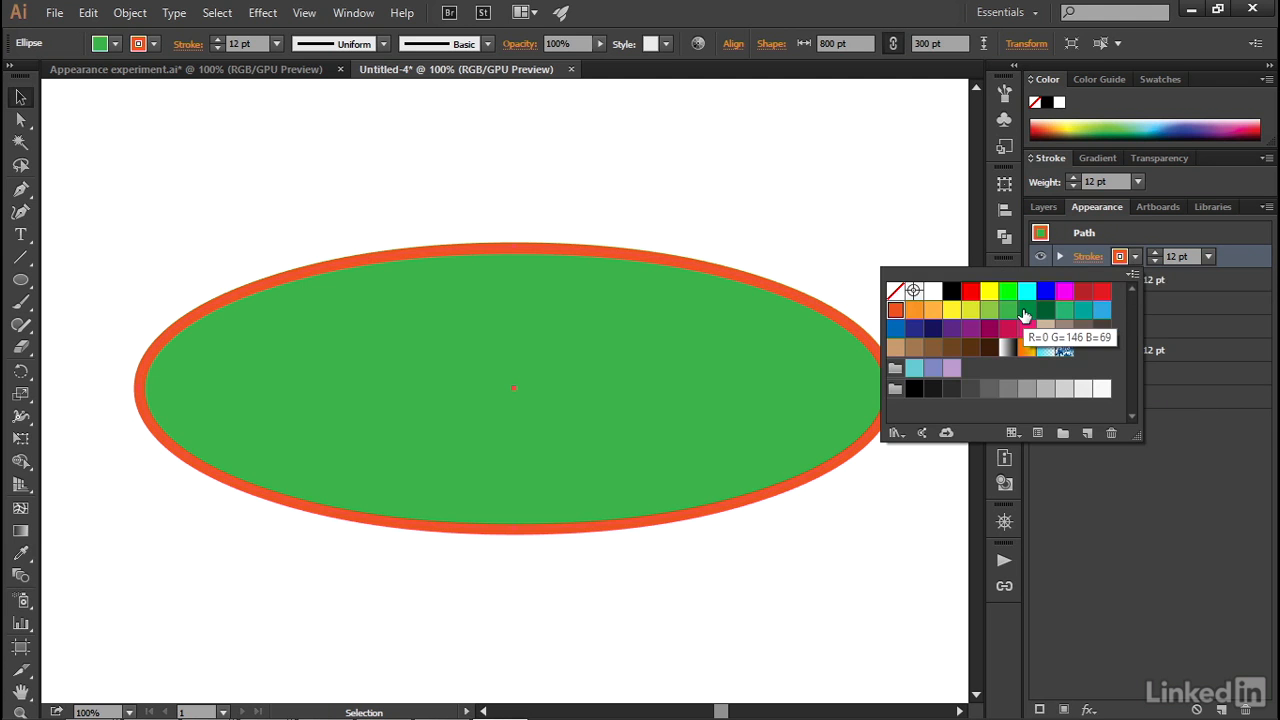
pyautogui.click(1024, 316)
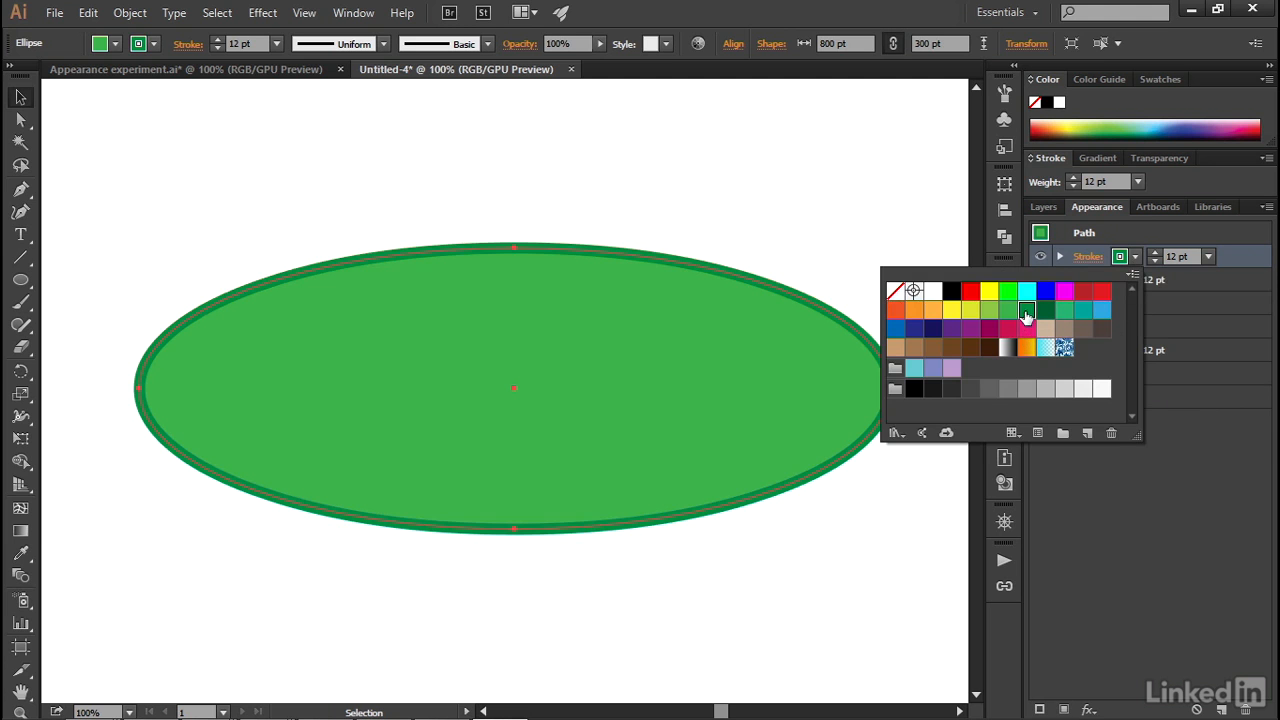
pyautogui.click(1257, 430)
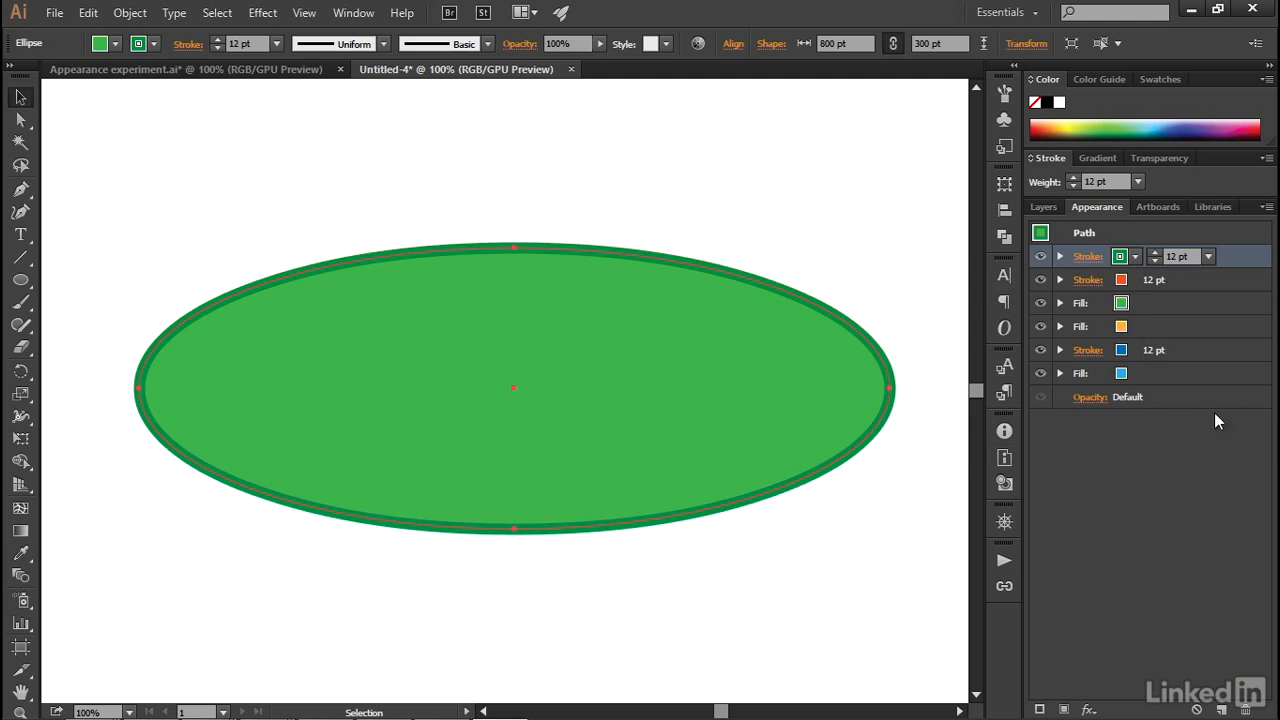
pyautogui.moveTo(1236, 256)
pyautogui.mouseDown()
pyautogui.moveTo(1209, 318)
pyautogui.moveTo(1211, 354)
pyautogui.mouseUp()
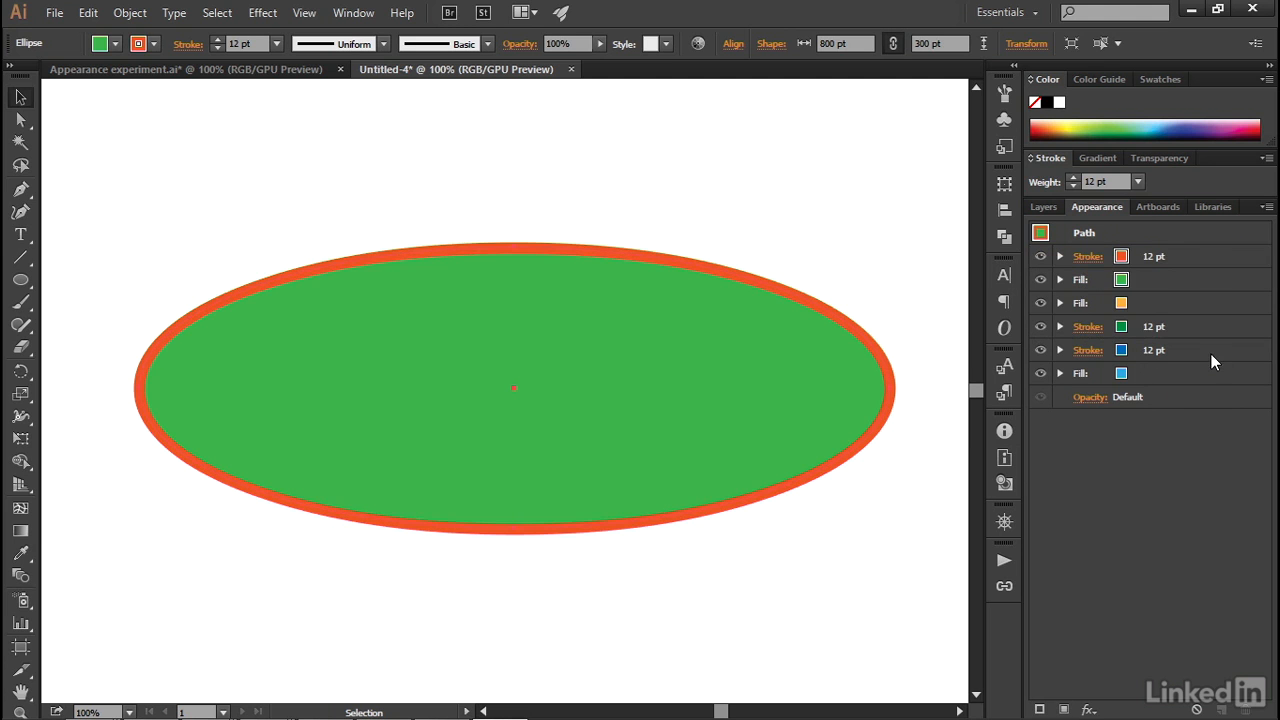
# Move the green fill directly above the blue fill in the attribute stack and set the blue stroke's weight to 36 pt
pyautogui.moveTo(1190, 277); pyautogui.dragTo(1185, 363)
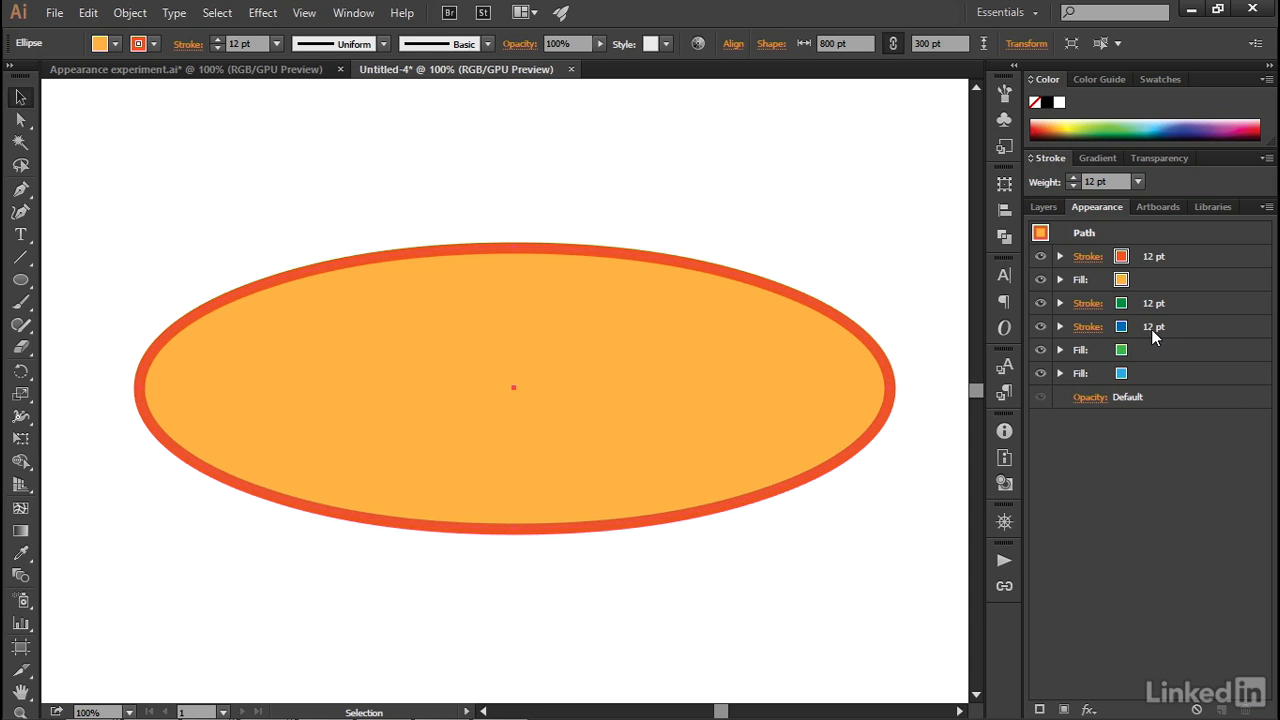
pyautogui.click(1182, 327)
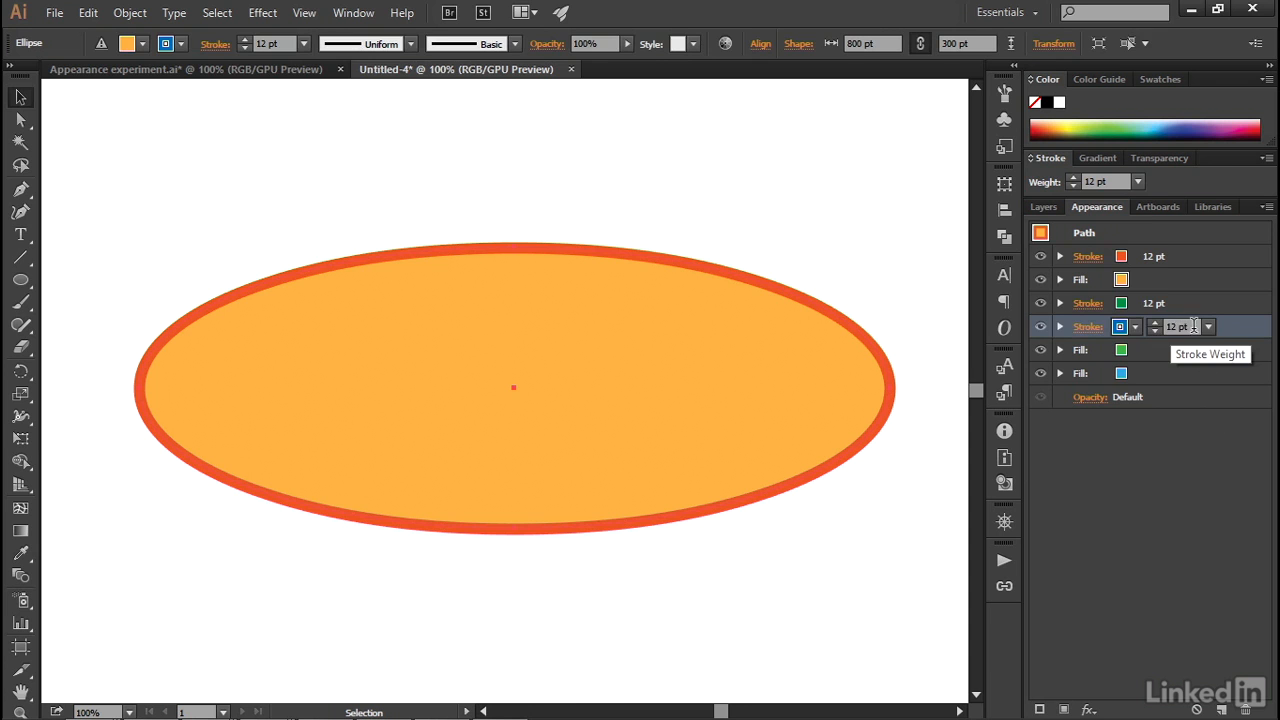
pyautogui.click(1190, 327)
pyautogui.write('36')
pyautogui.press('Return')
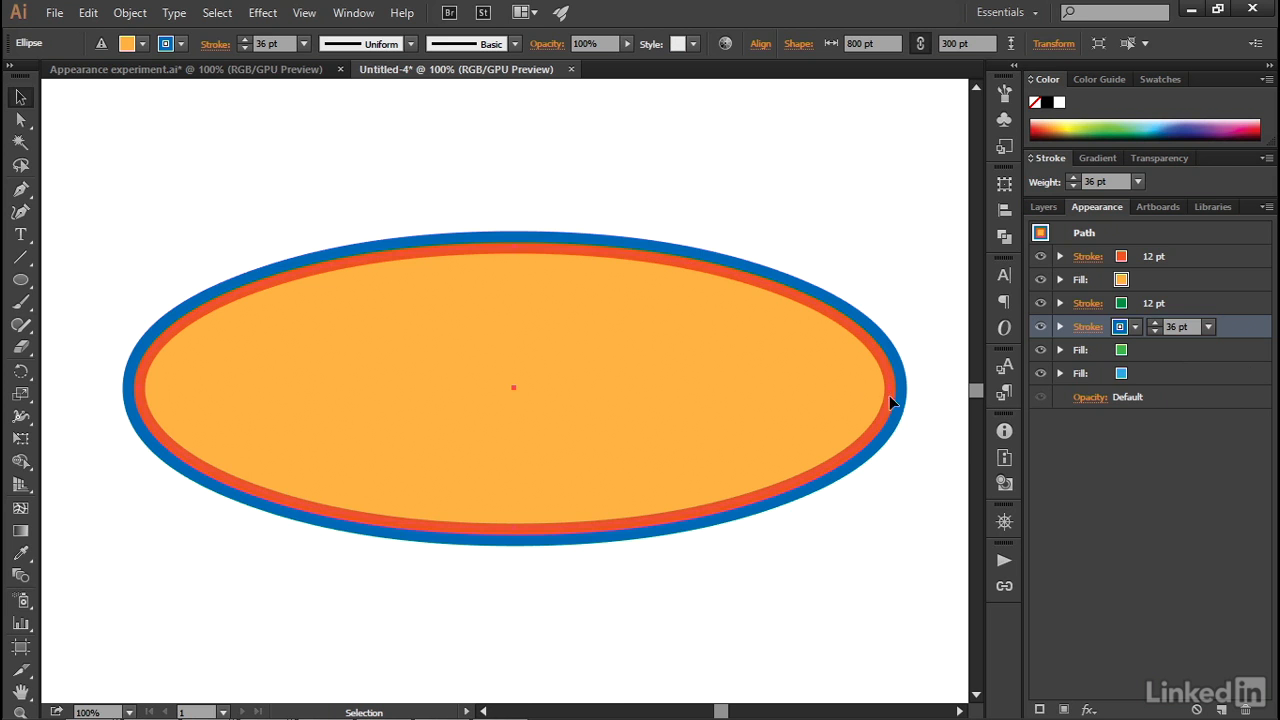
# Set the weight of the ellipse's dark green stroke to 24 pt
pyautogui.click(1154, 303)
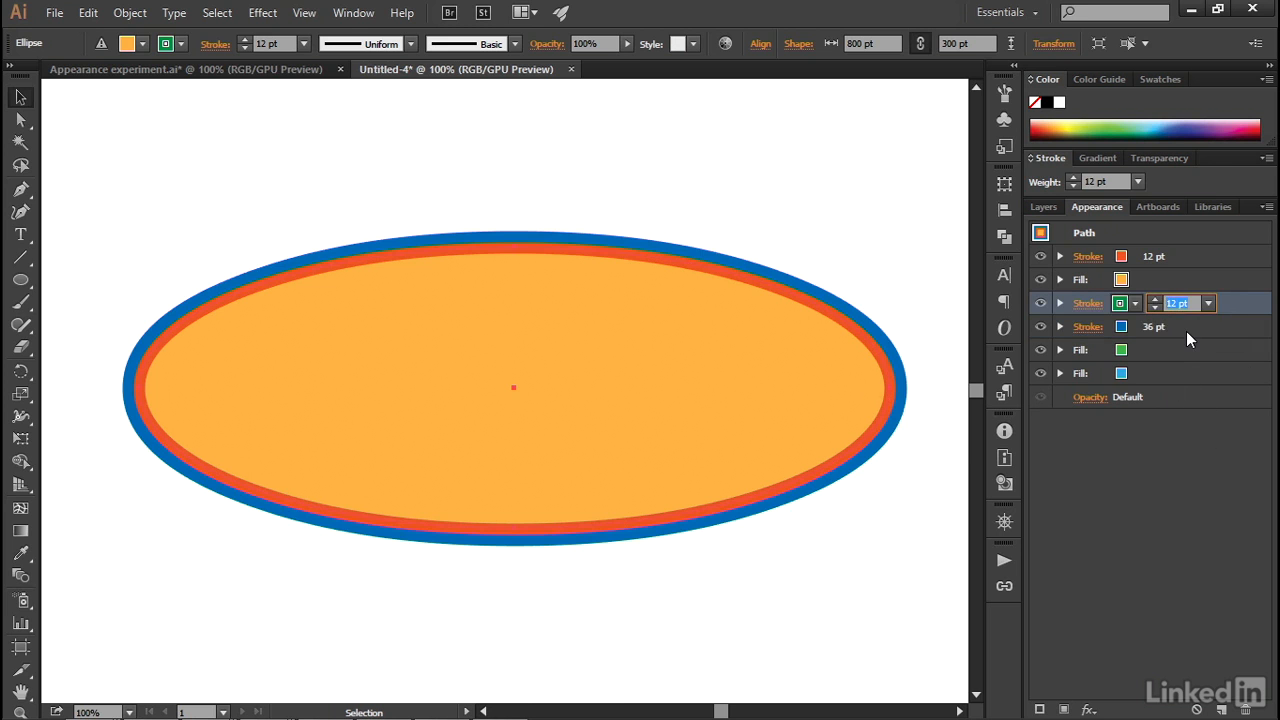
pyautogui.write('24')
pyautogui.press('Return')
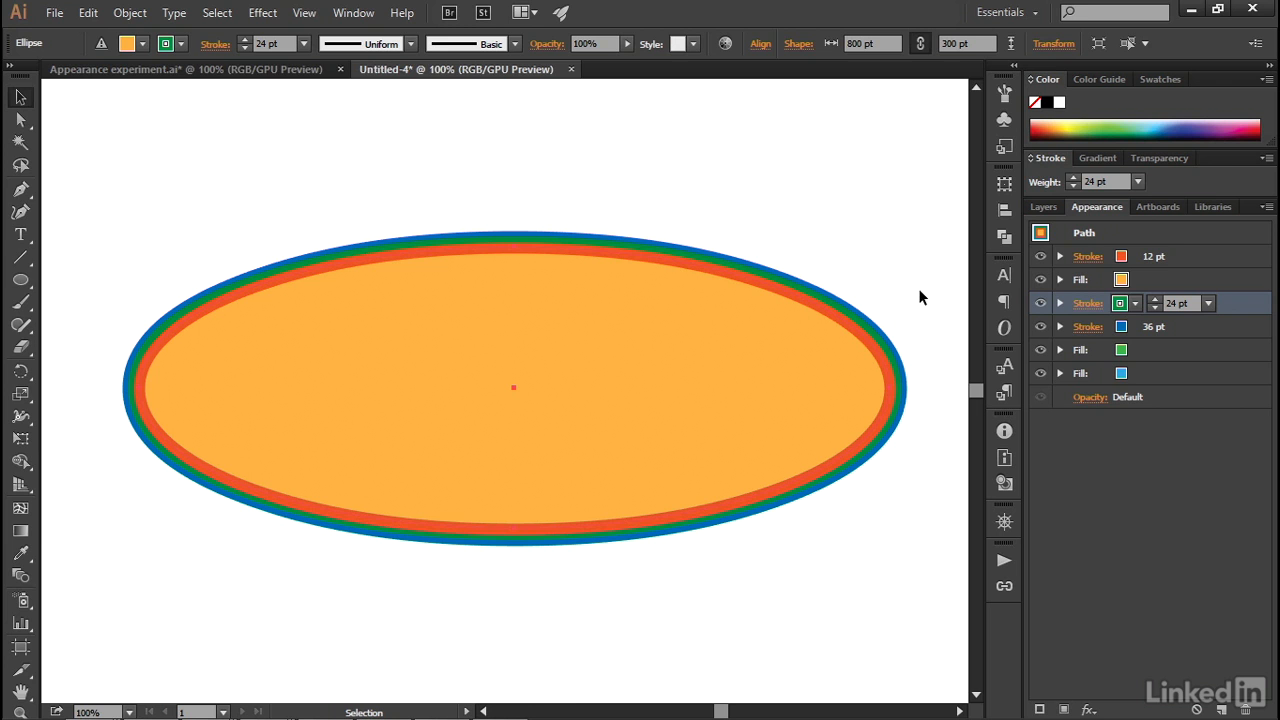
# Hide the ellipse's light orange and green fills
pyautogui.click(1041, 280)
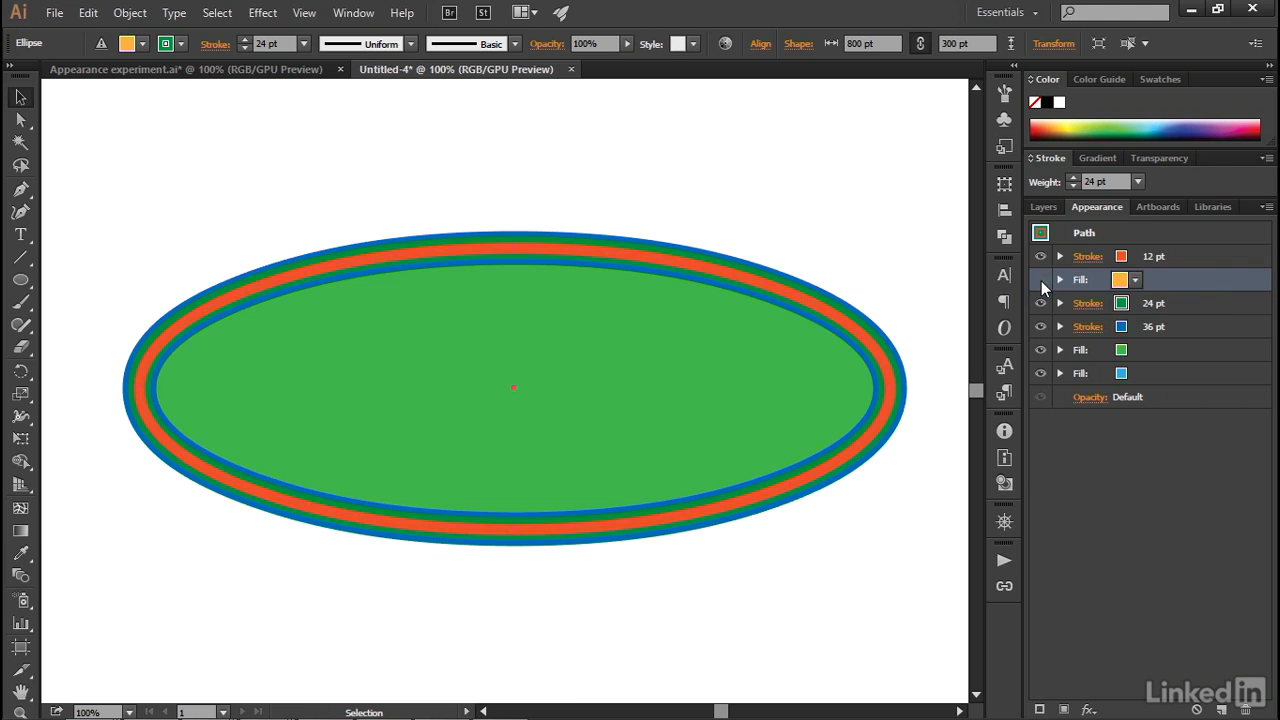
pyautogui.click(1040, 349)
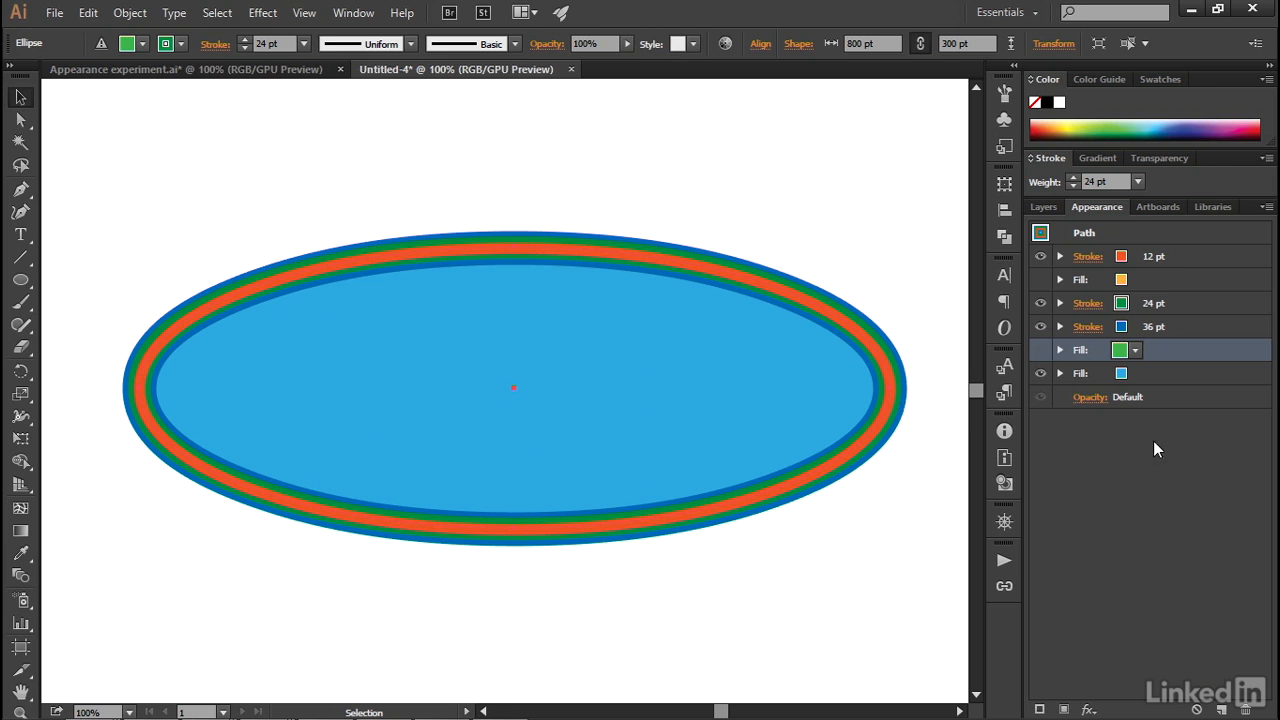